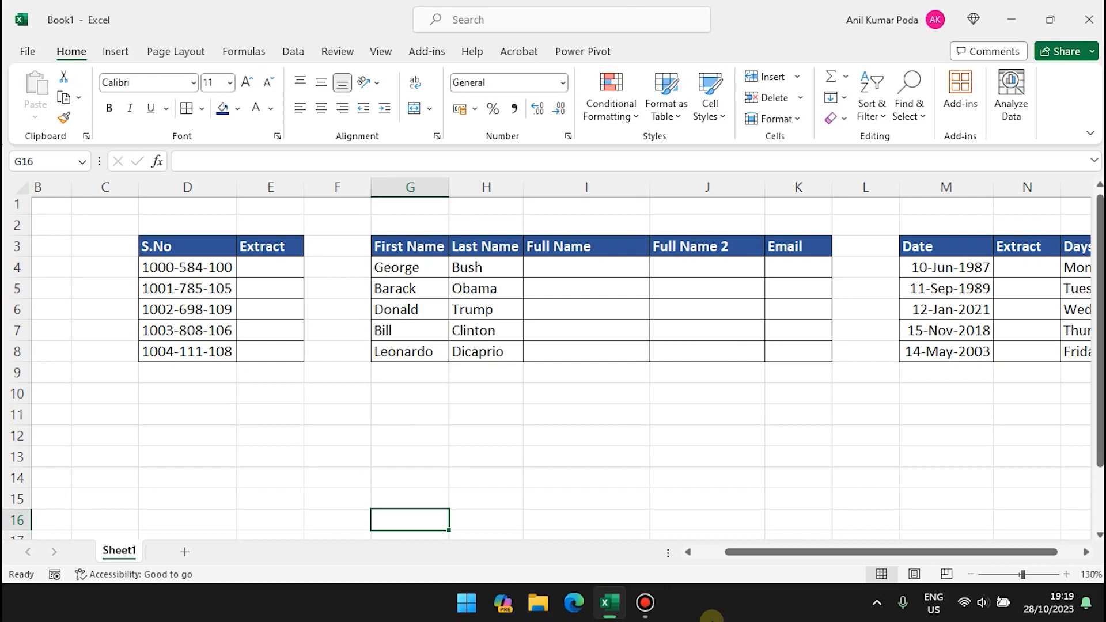
# Enter 584, the first serial number's middle part, in the first Extract cell.
pyautogui.click(218, 269)
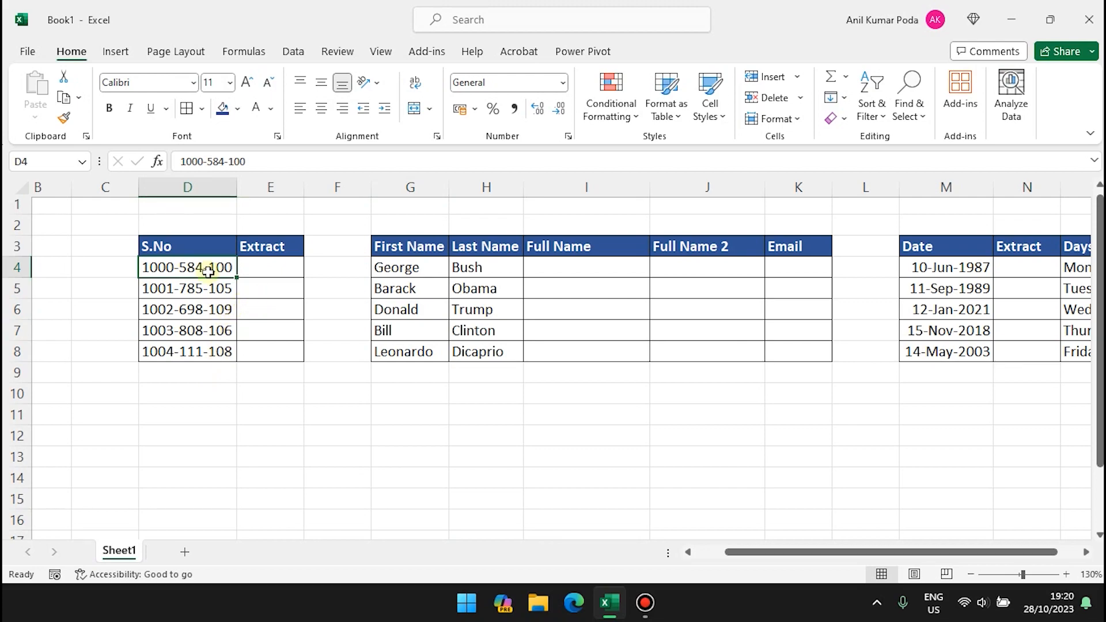
pyautogui.click(271, 267)
pyautogui.write('584')
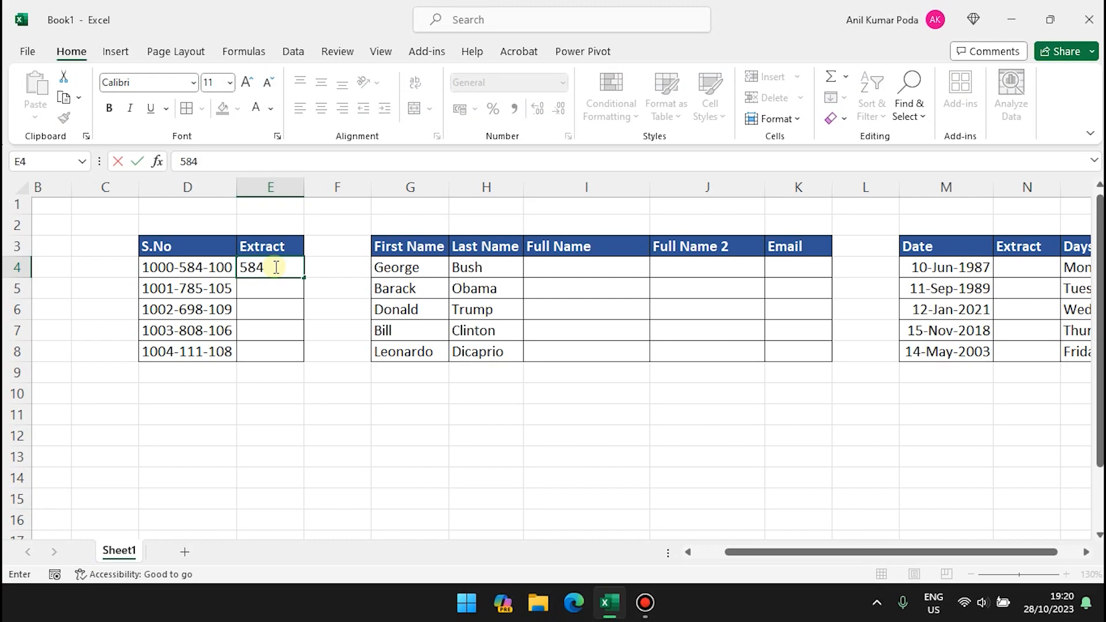
pyautogui.press('Return')
# Copy 584 down to row 8 as a Flash Fill, then undo the filled rows.
pyautogui.click(281, 266)
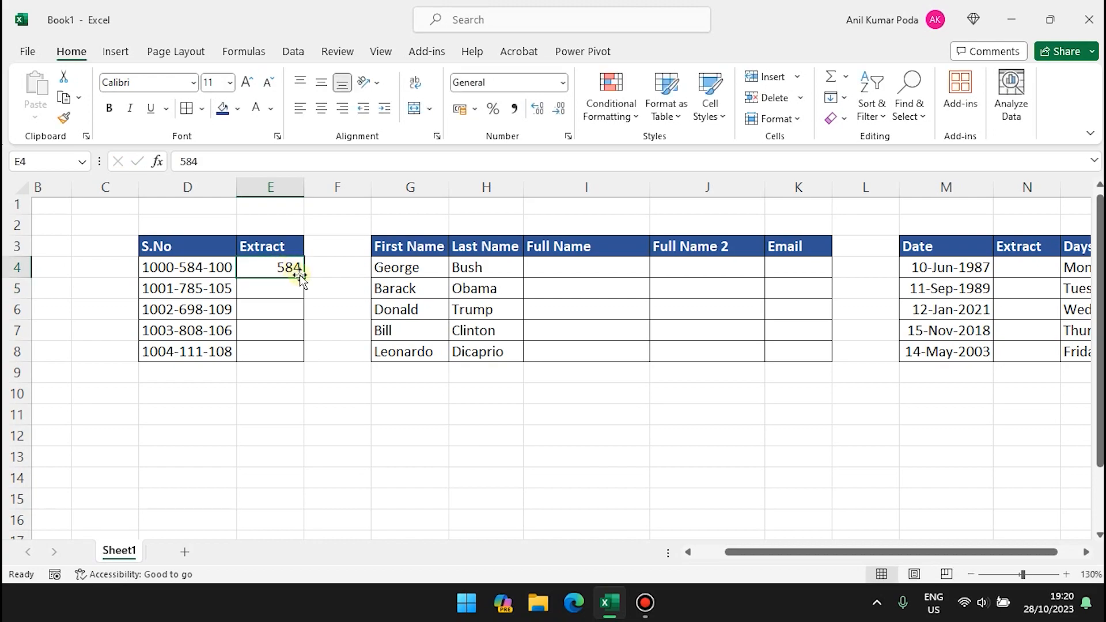
pyautogui.moveTo(304, 278); pyautogui.dragTo(294, 357)
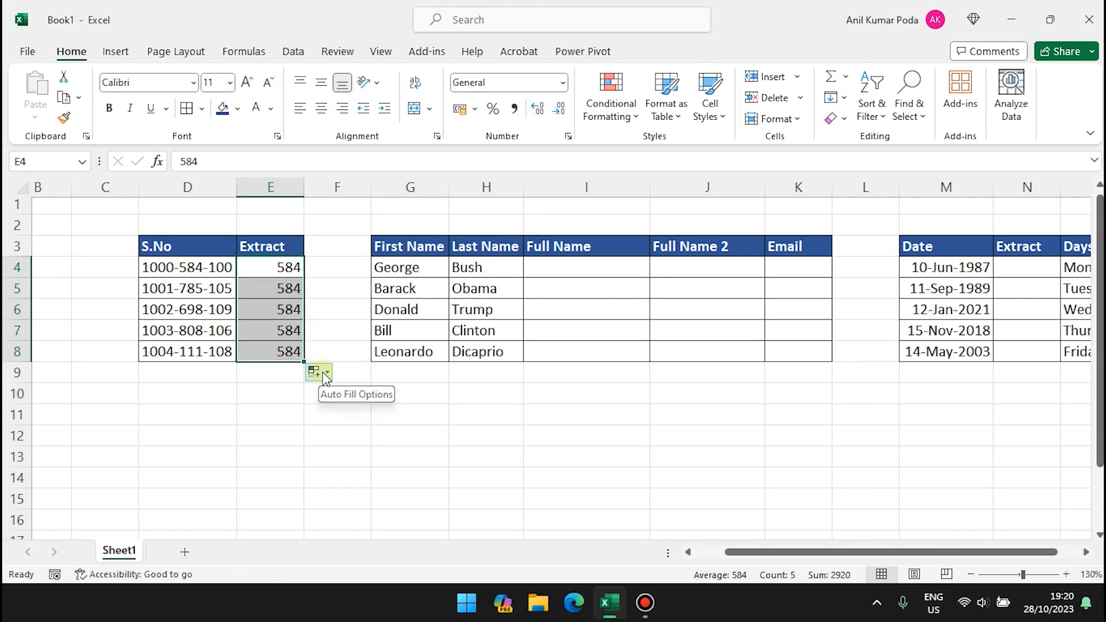
pyautogui.click(326, 376)
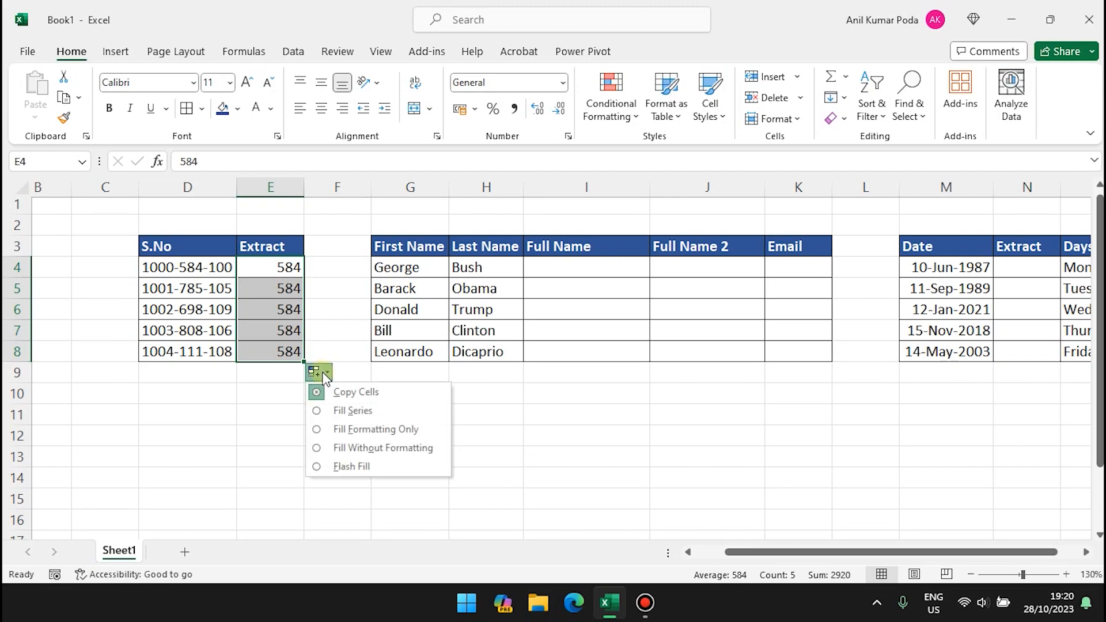
pyautogui.click(345, 470)
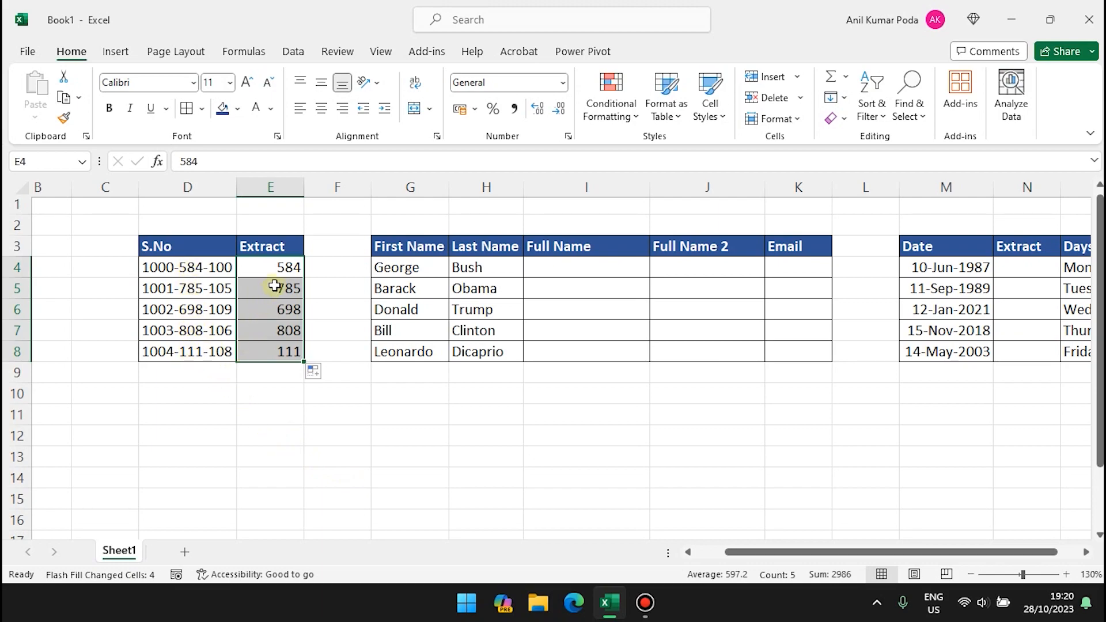
pyautogui.hotkey('ctrl', 'z')
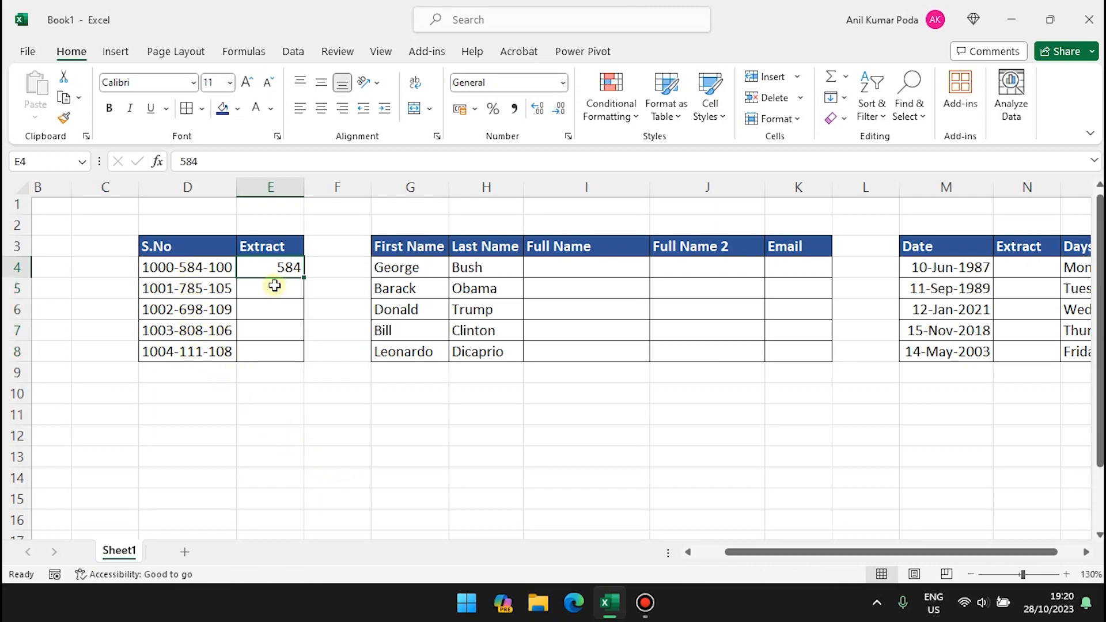
# Replace the first Extract value with 100, try a Flash Fill down to row 8, then undo it.
pyautogui.hotkey('ctrl', 'z')
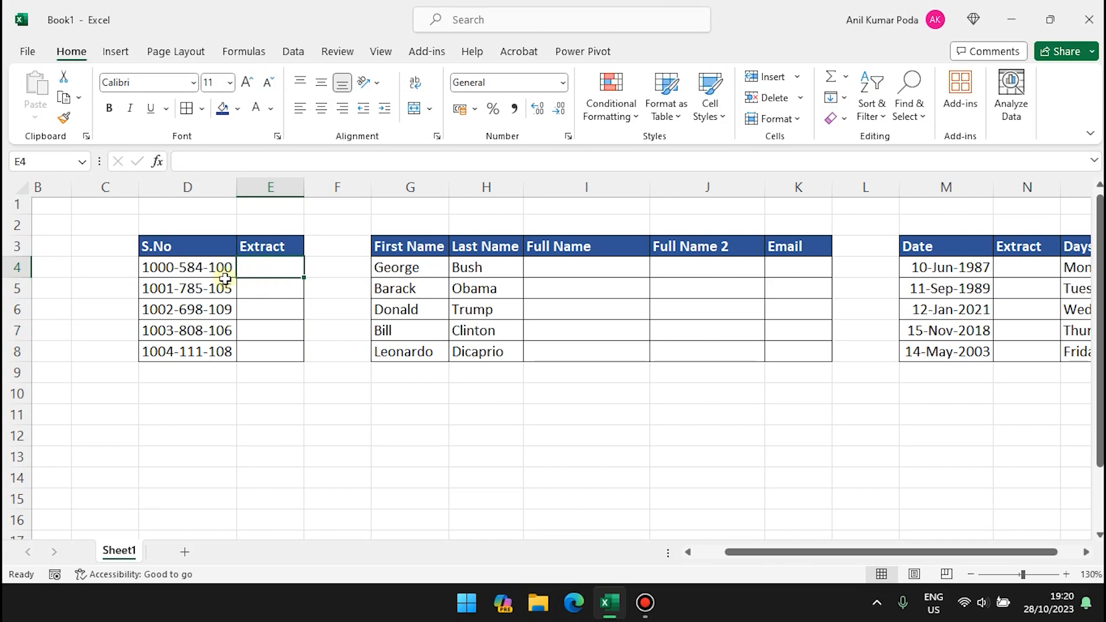
pyautogui.write('100')
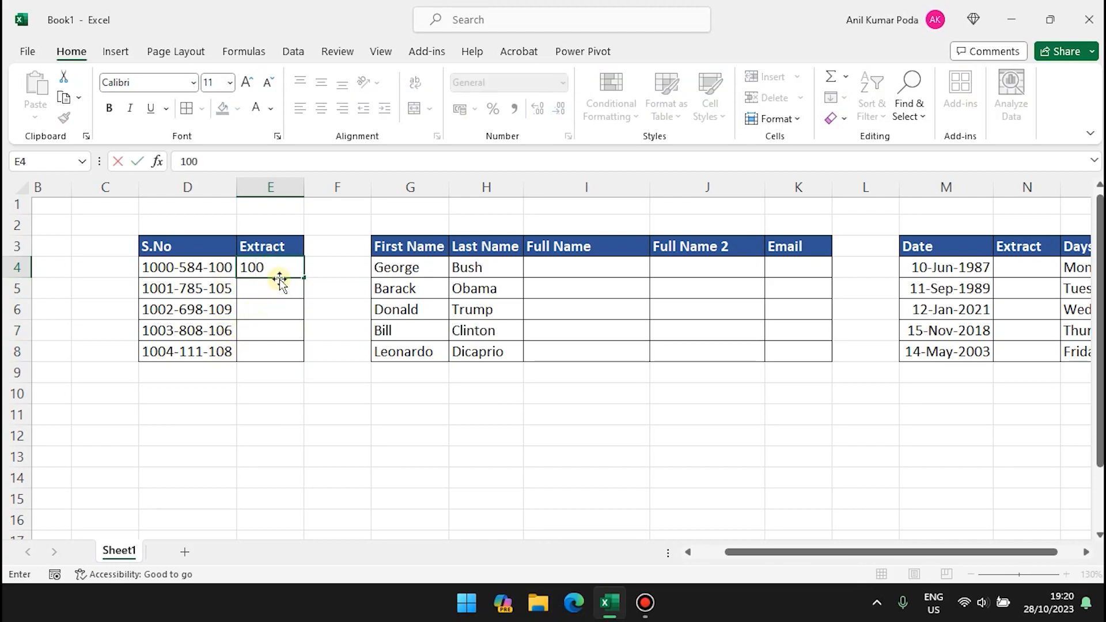
pyautogui.press('Return')
pyautogui.click(288, 265)
pyautogui.moveTo(303, 277); pyautogui.dragTo(302, 364)
pyautogui.click(317, 372)
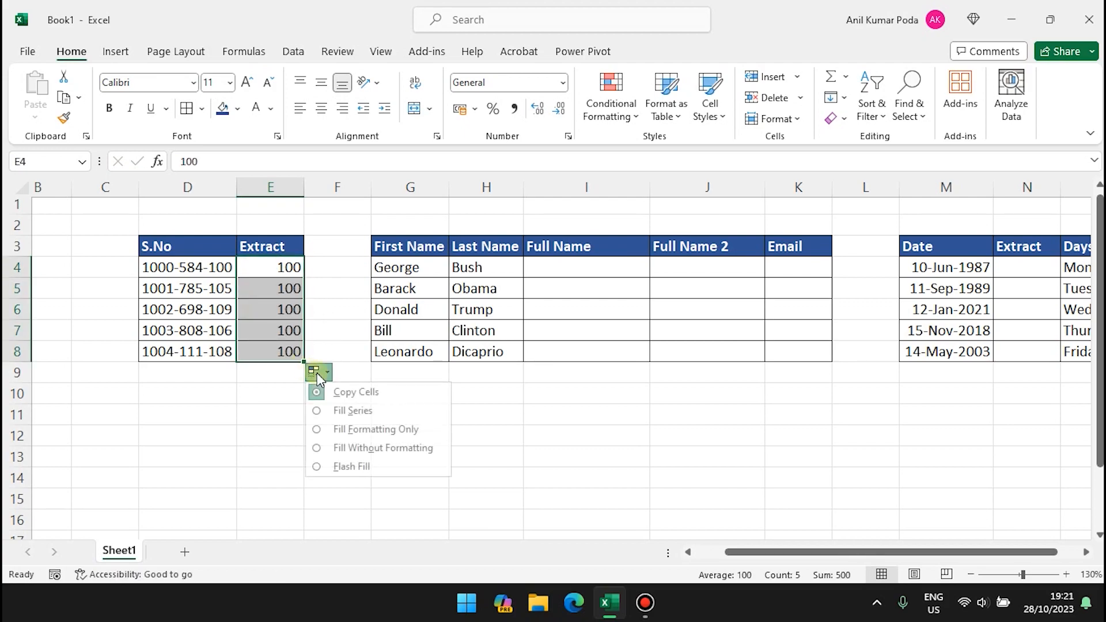
pyautogui.click(349, 468)
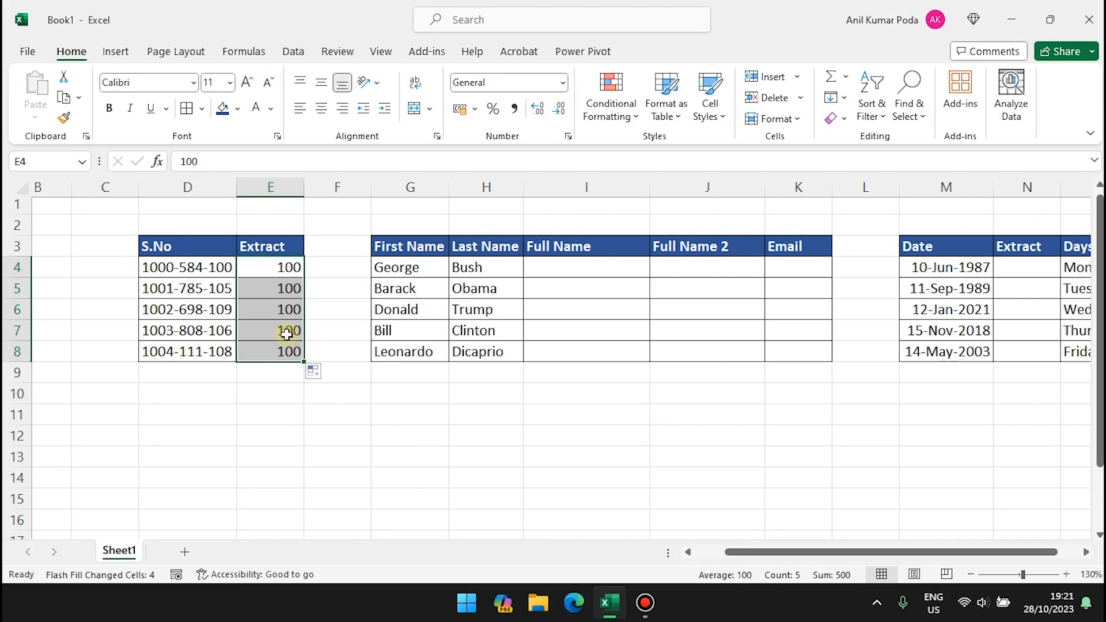
pyautogui.hotkey('ctrl', 'z')
# Add 105 as a second example and Flash Fill the rest of the Extract column.
pyautogui.click(282, 285)
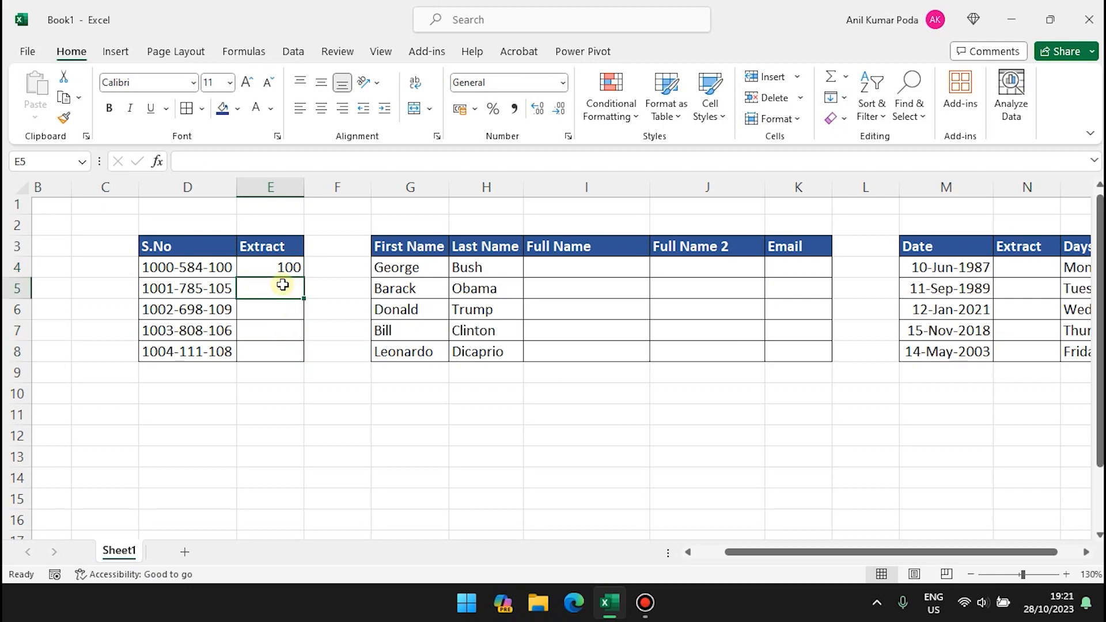
pyautogui.write('105')
pyautogui.press('Return')
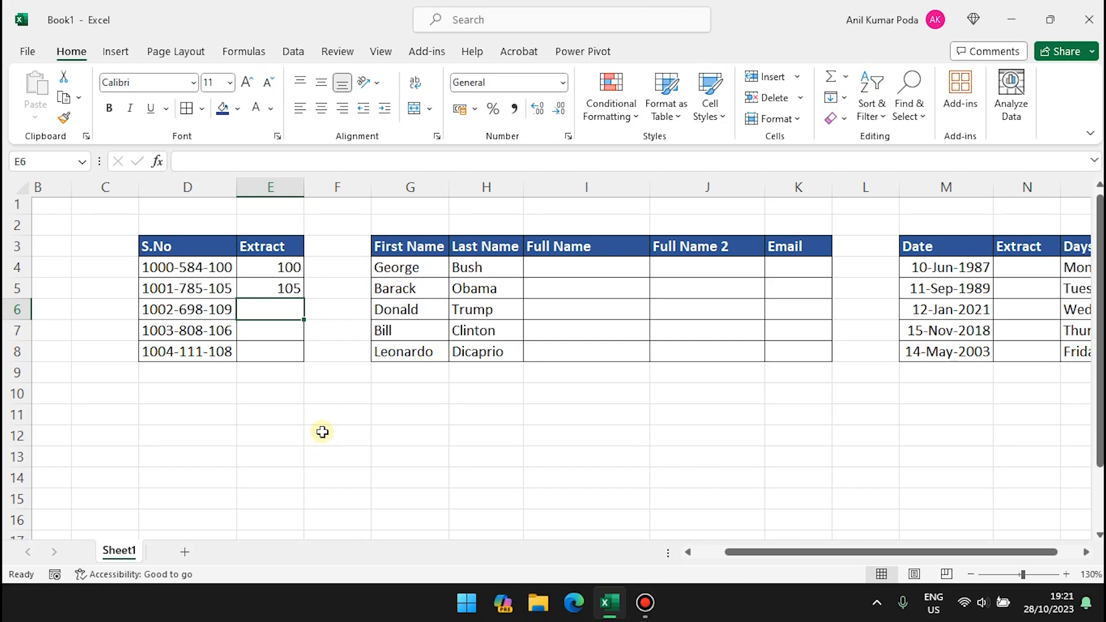
pyautogui.hotkey('ctrl', 'e')
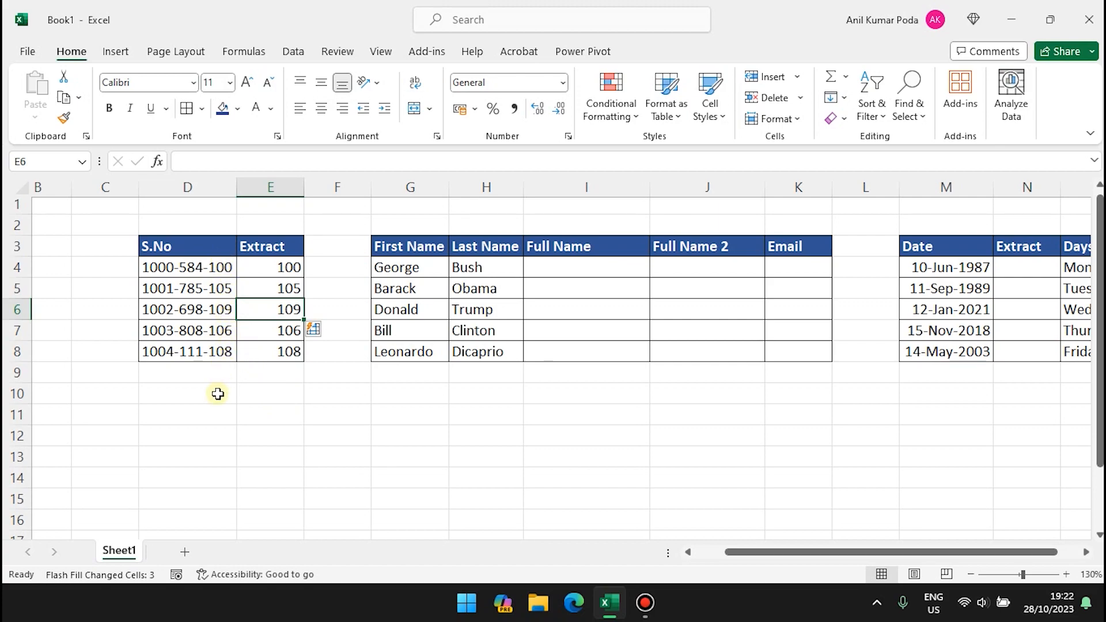
# Type 'George Bush' in I4, then Flash Fill the remaining full names from Home > Fill.
pyautogui.hscroll(3, 391, 391)
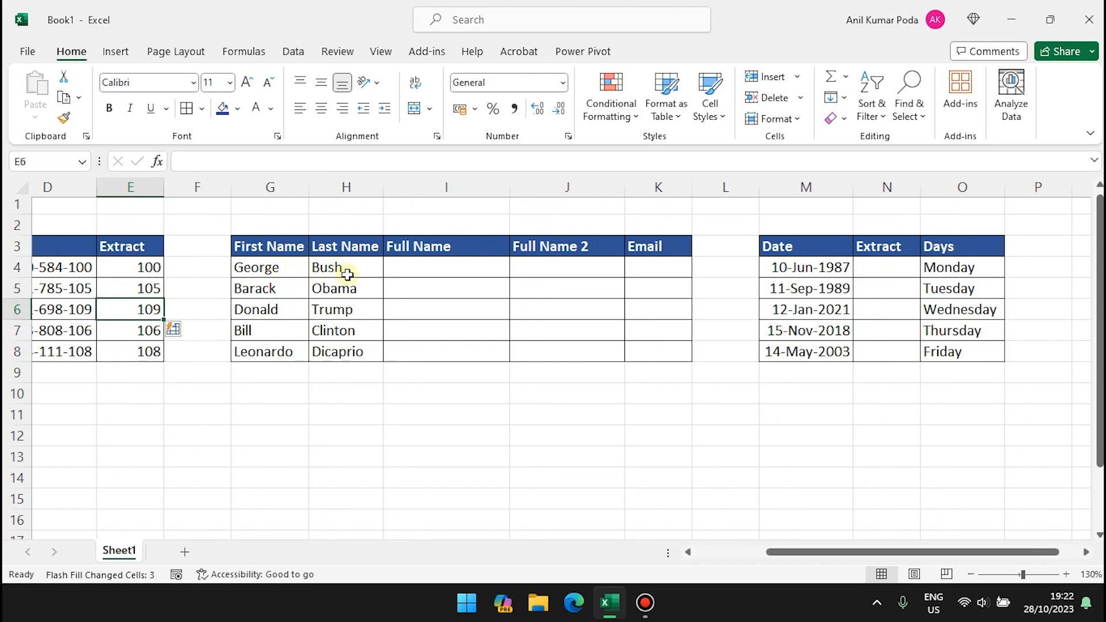
pyautogui.click(421, 269)
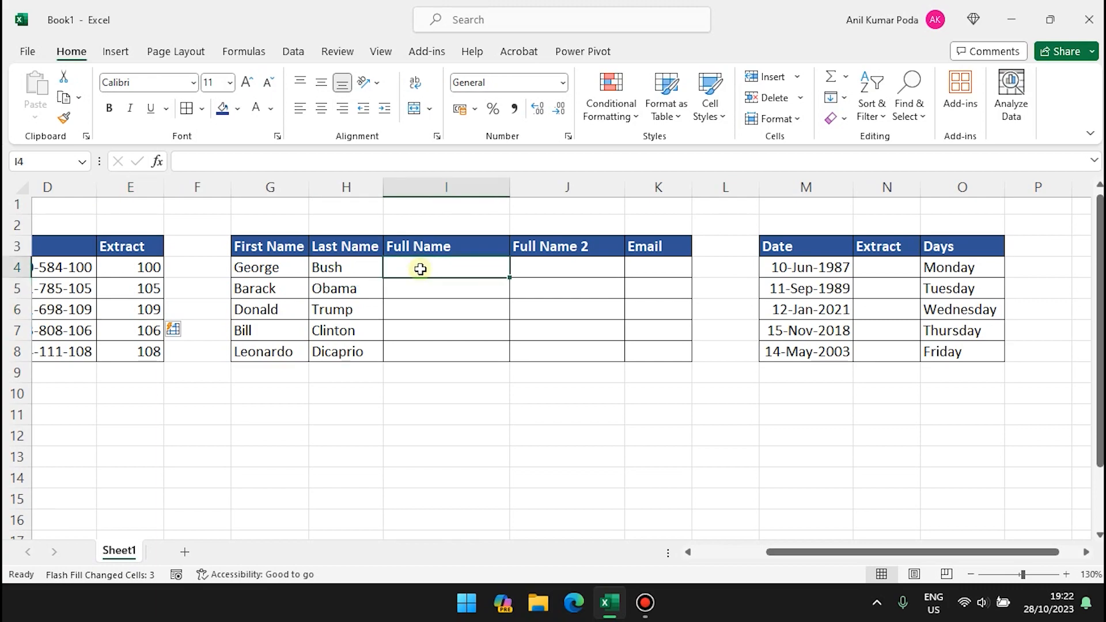
pyautogui.write('Ger')
pyautogui.press('BackSpace')
pyautogui.write('orge')
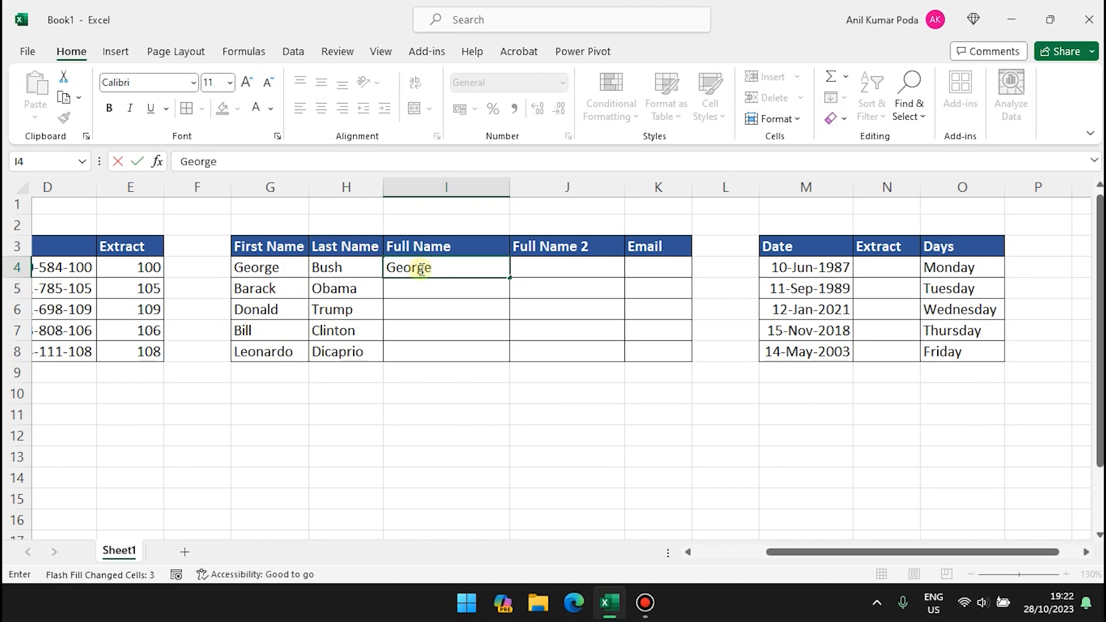
pyautogui.write(' Bush')
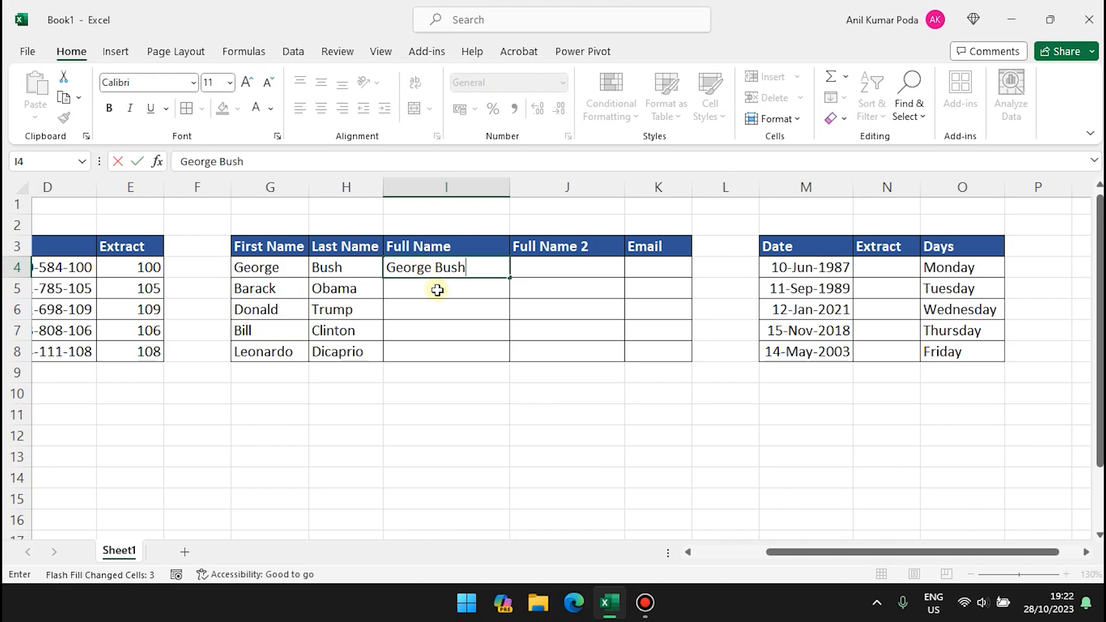
pyautogui.click(437, 293)
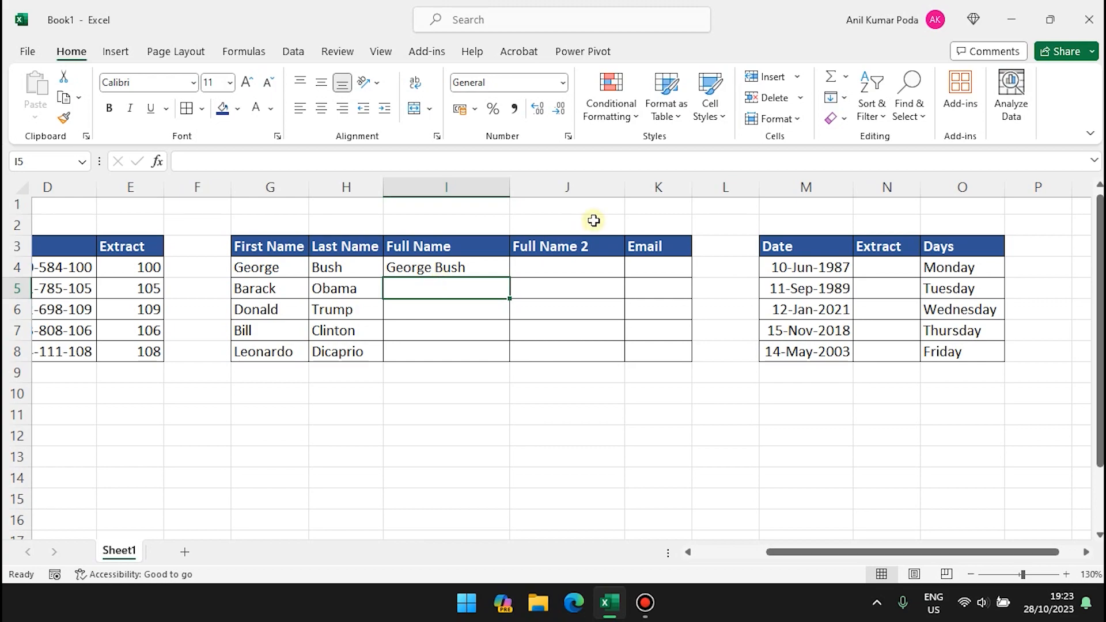
pyautogui.click(845, 99)
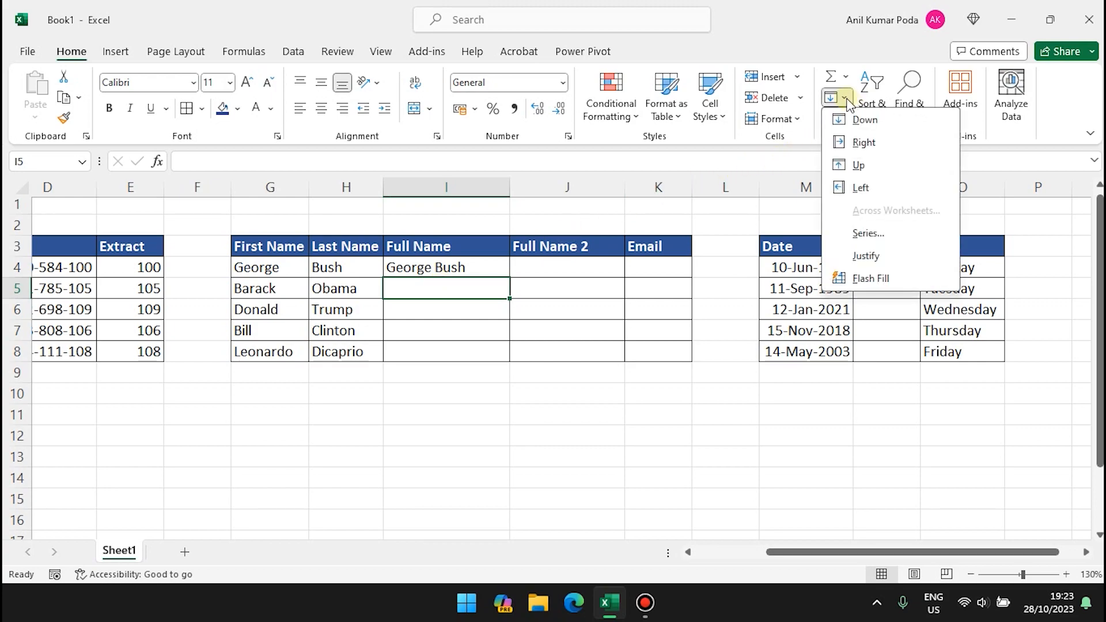
pyautogui.click(883, 278)
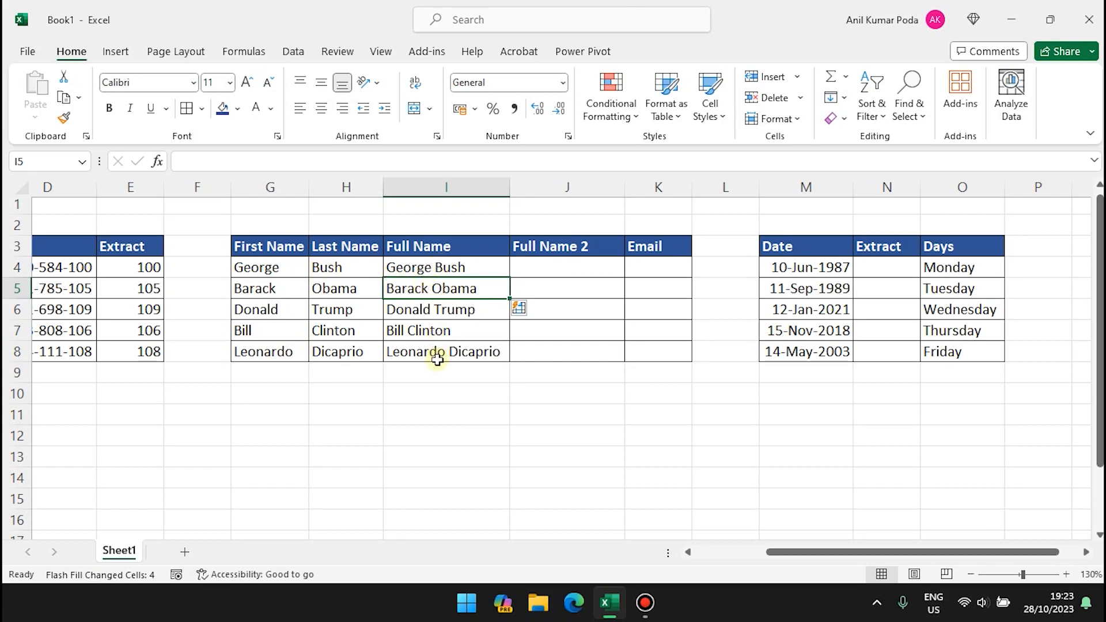
# Change the first row's first name to Jill.
pyautogui.click(277, 270)
pyautogui.doubleClick(277, 270)
pyautogui.press('BackSpace')
pyautogui.press('BackSpace')
pyautogui.press('BackSpace')
pyautogui.press('BackSpace')
pyautogui.press('BackSpace')
pyautogui.press('BackSpace')
pyautogui.write('jill')
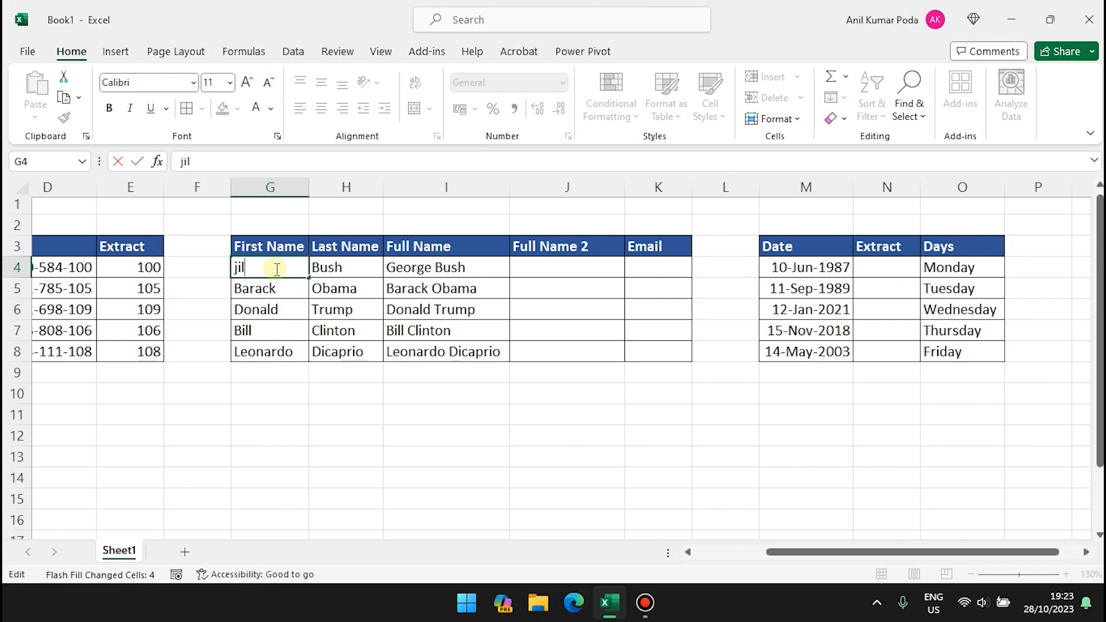
pyautogui.press('BackSpace')
pyautogui.press('BackSpace')
pyautogui.press('BackSpace')
pyautogui.press('BackSpace')
pyautogui.write('Jill')
pyautogui.press('Return')
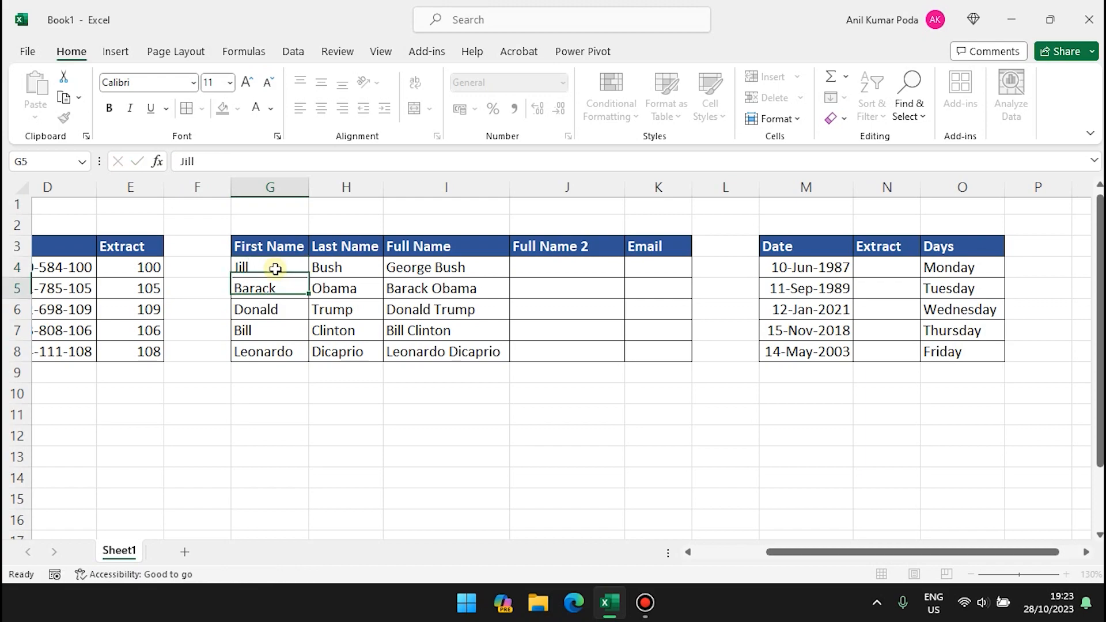
pyautogui.click(430, 266)
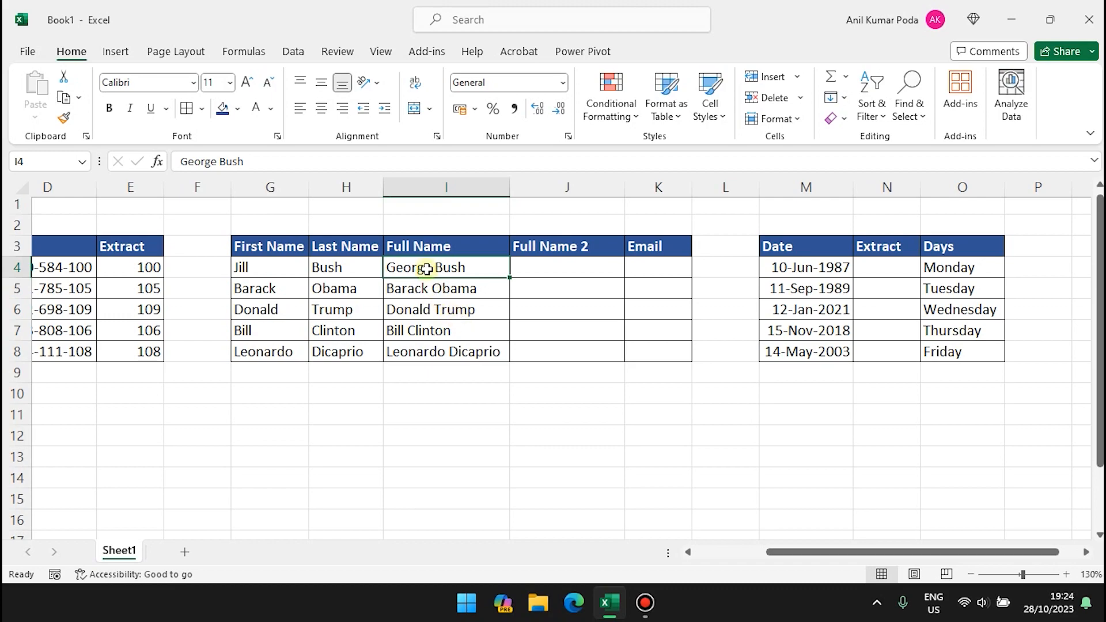
# Clear all five Flash Fill full names from I4:I8.
pyautogui.moveTo(425, 269); pyautogui.dragTo(426, 351)
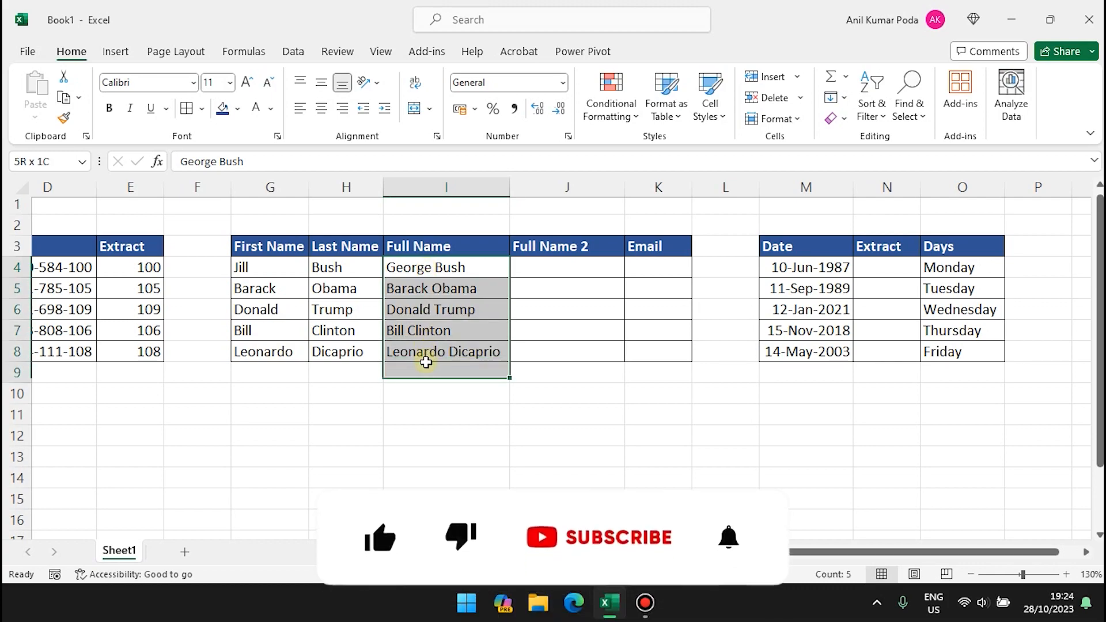
pyautogui.press('Delete')
pyautogui.click(422, 265)
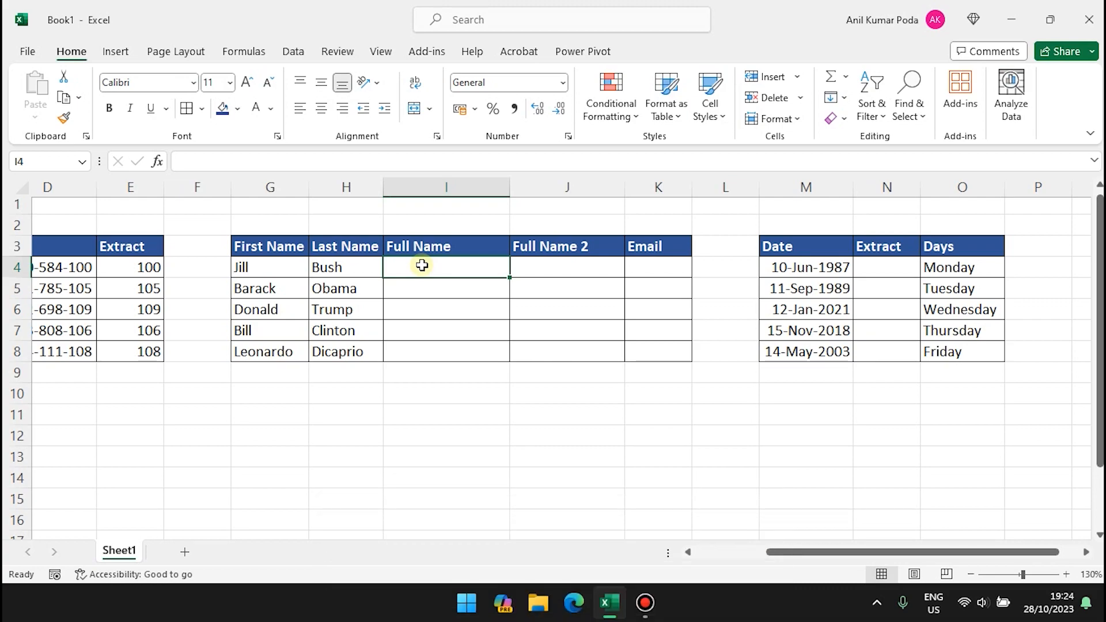
pyautogui.write('=')
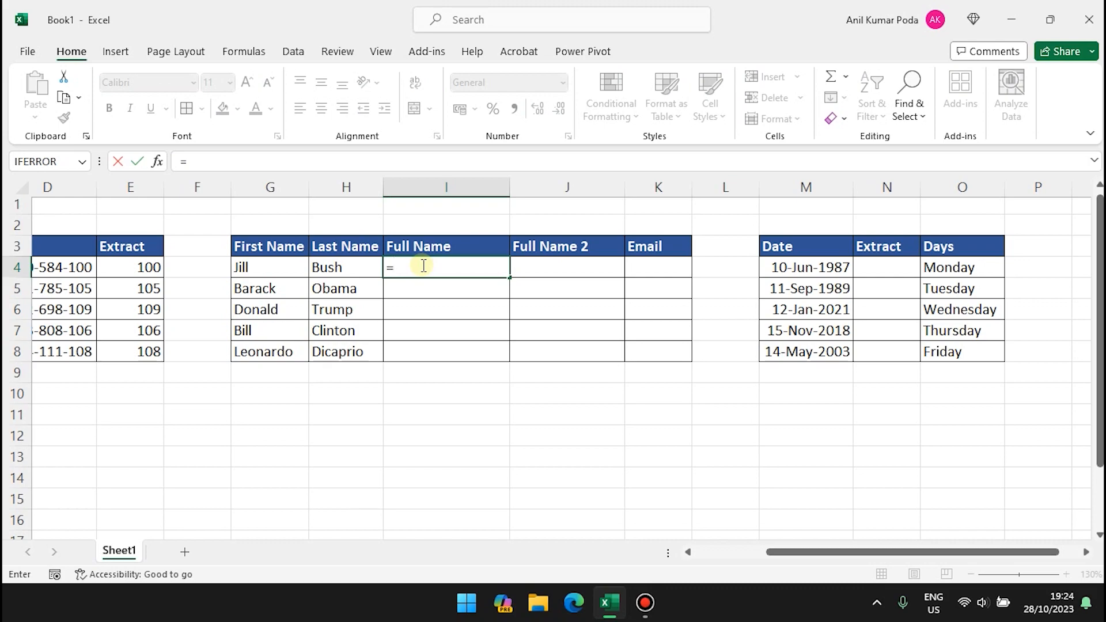
pyautogui.write('co')
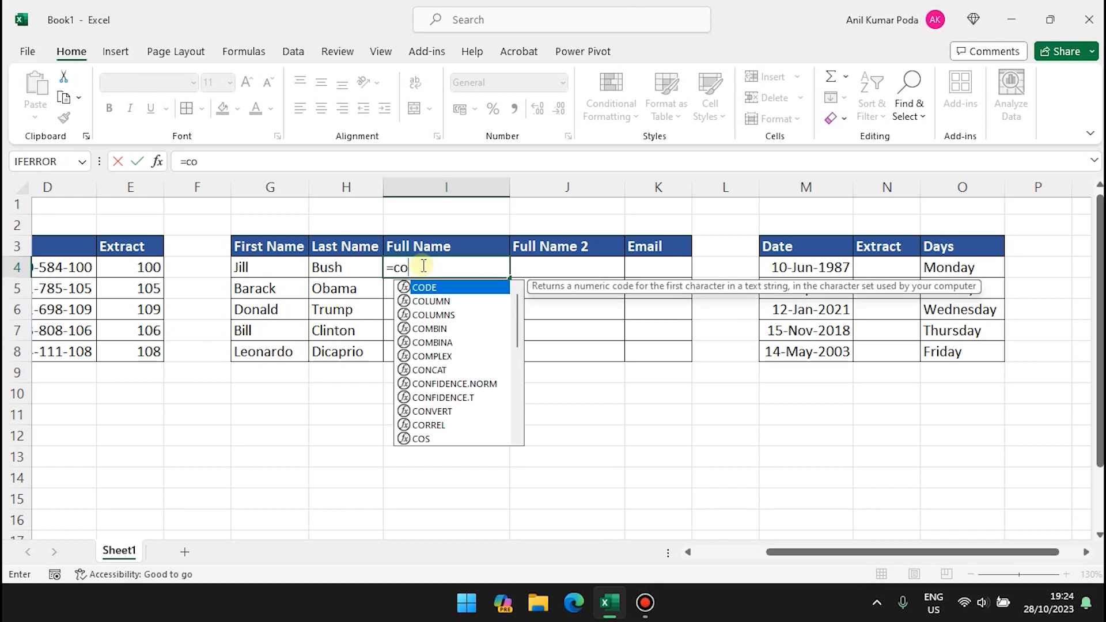
pyautogui.write('ncat(')
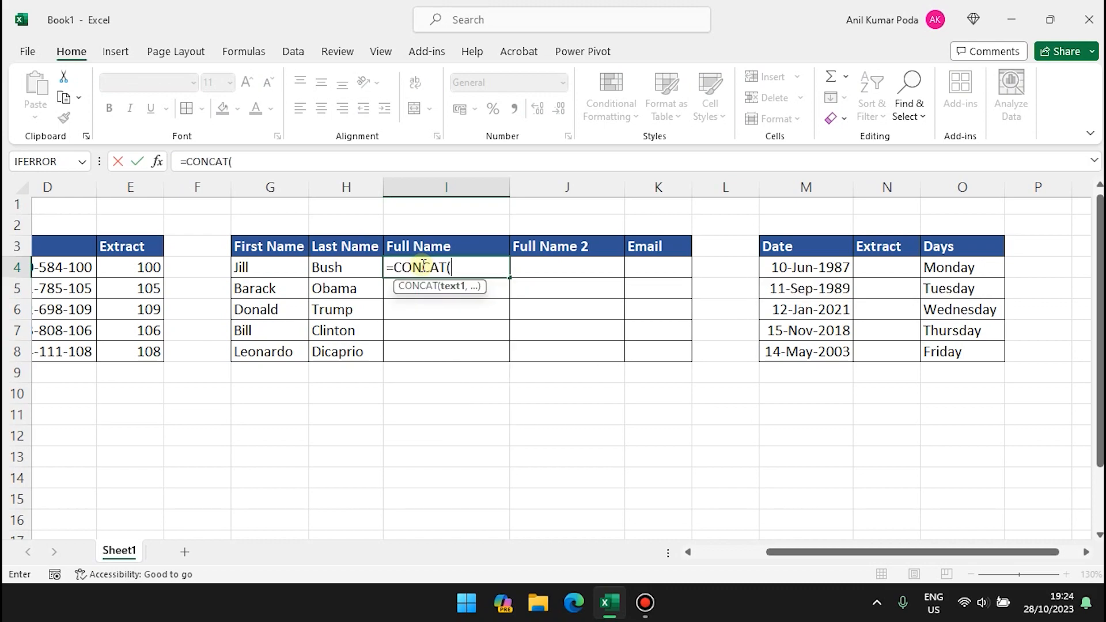
pyautogui.click(269, 267)
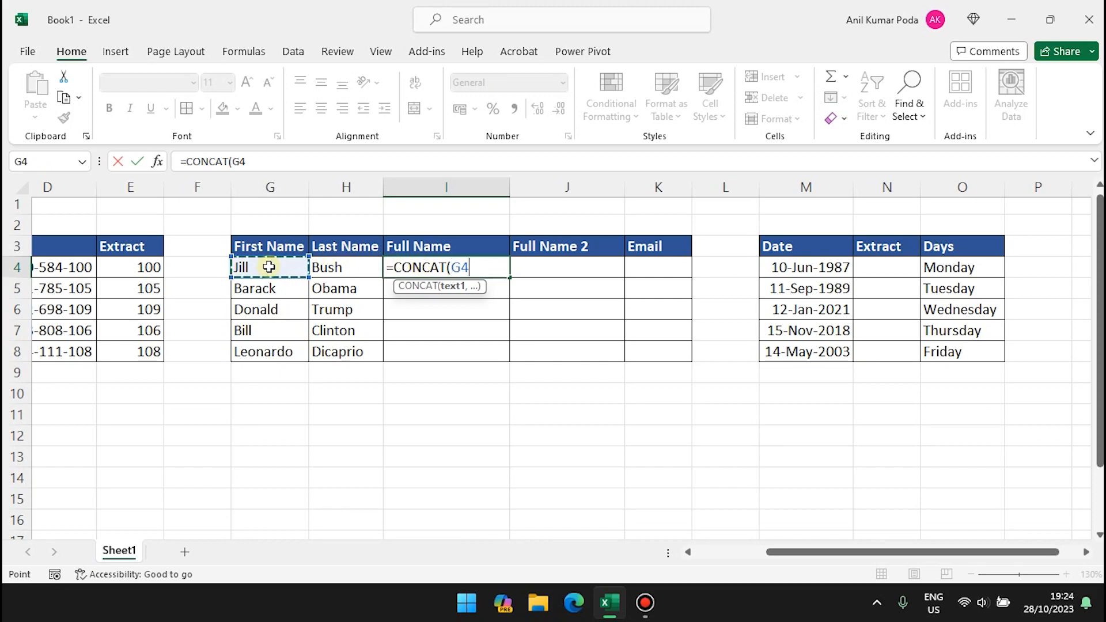
pyautogui.write(',"')
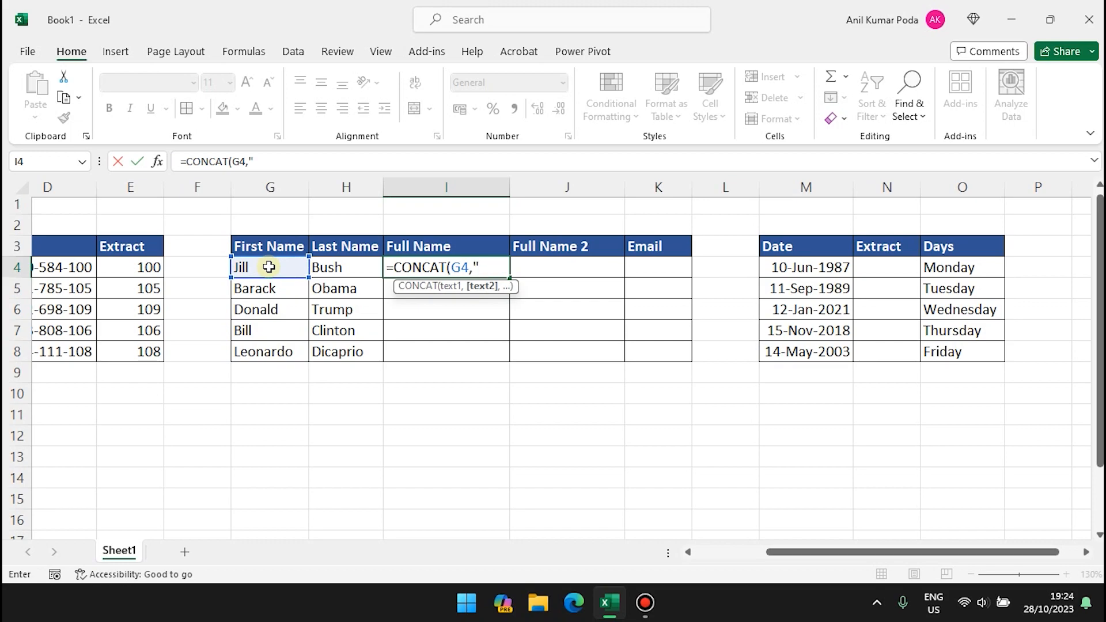
pyautogui.write('",')
pyautogui.click(339, 269)
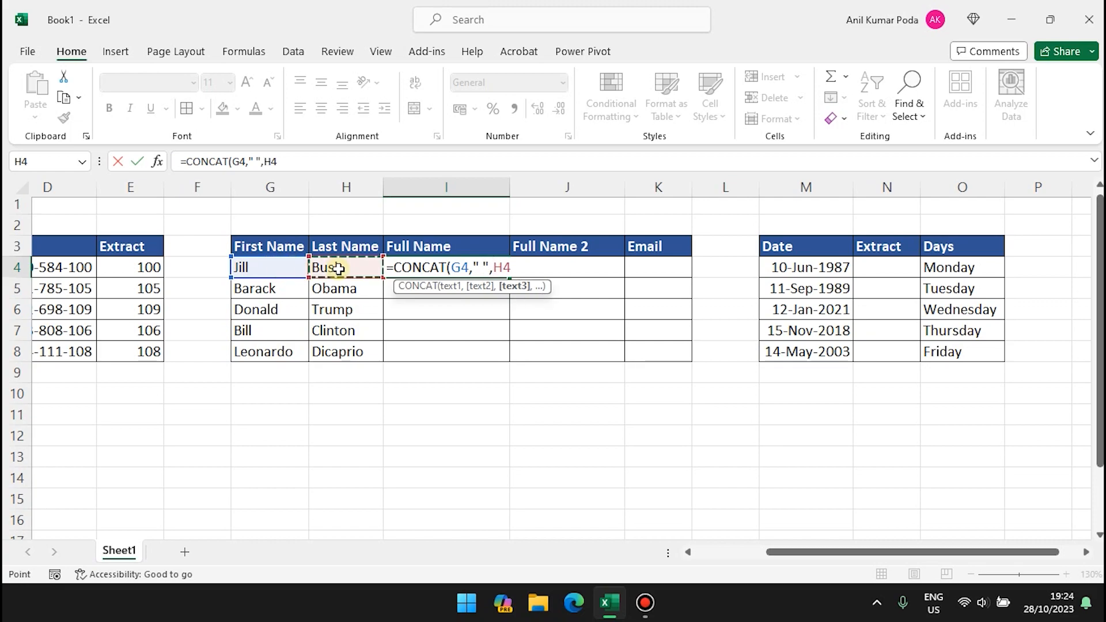
pyautogui.write(')')
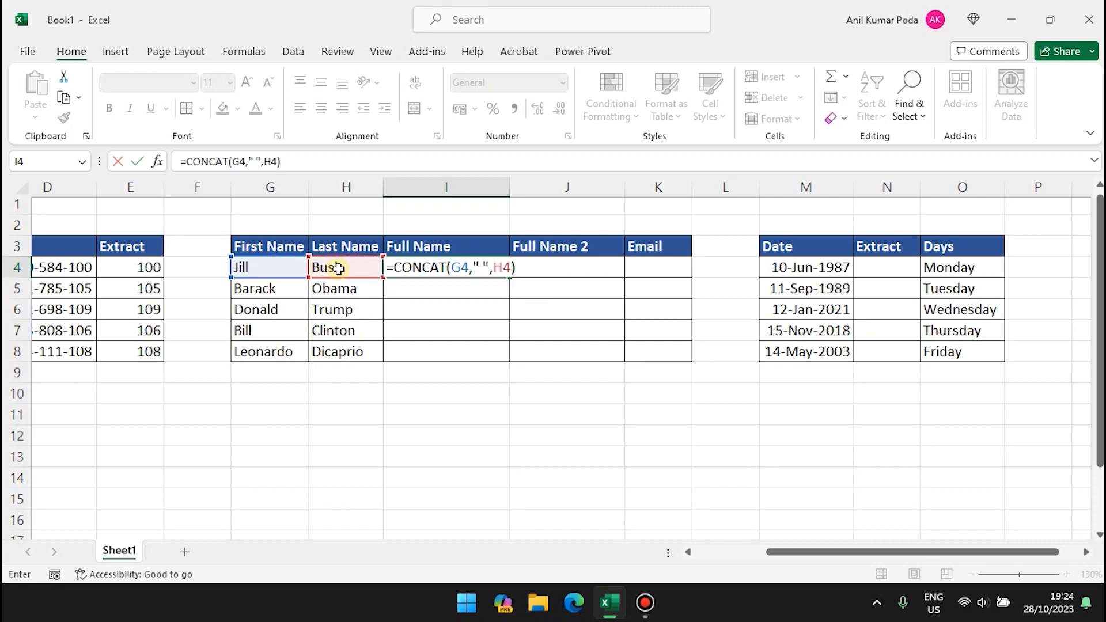
pyautogui.press('Return')
pyautogui.click(455, 267)
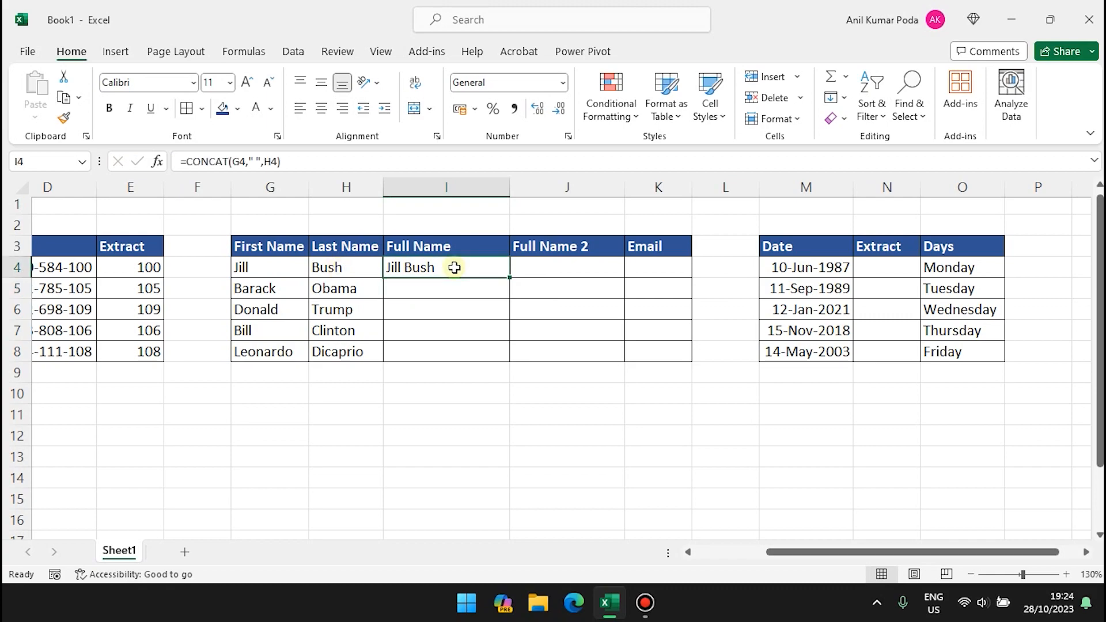
pyautogui.click(432, 289)
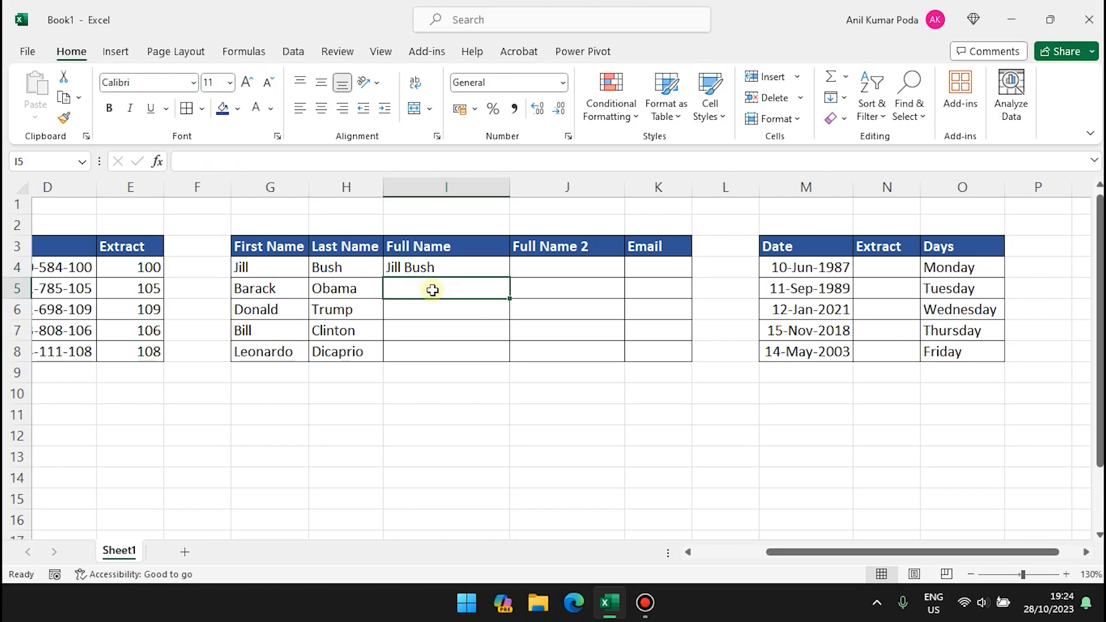
# Attempt Flash Fill on the full names and dismiss the no-pattern warning.
pyautogui.hotkey('ctrl', 'e')
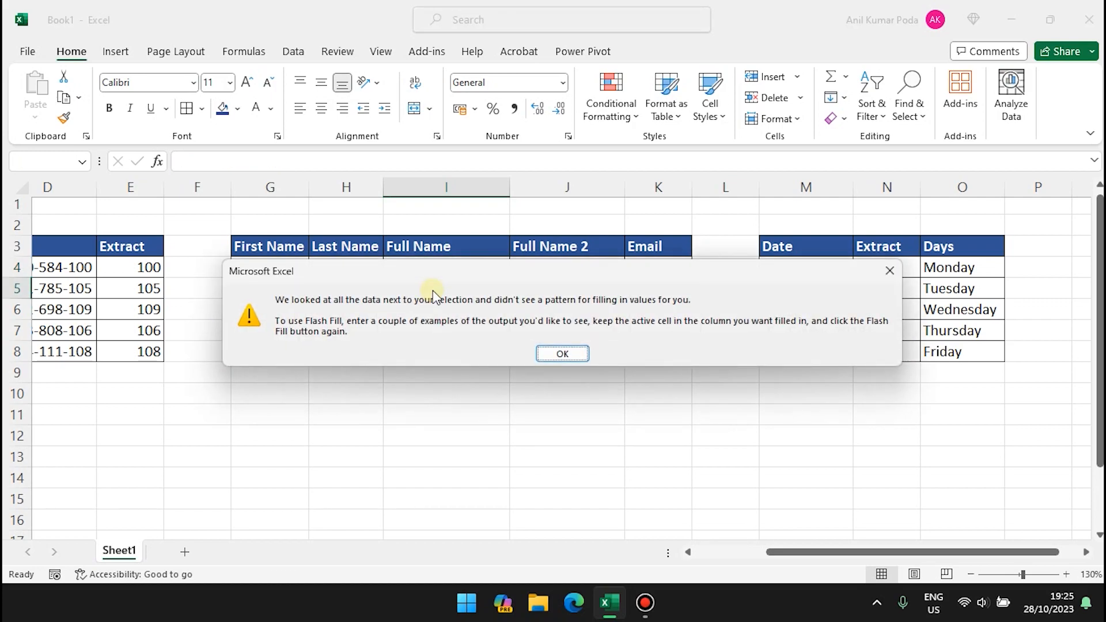
pyautogui.click(553, 354)
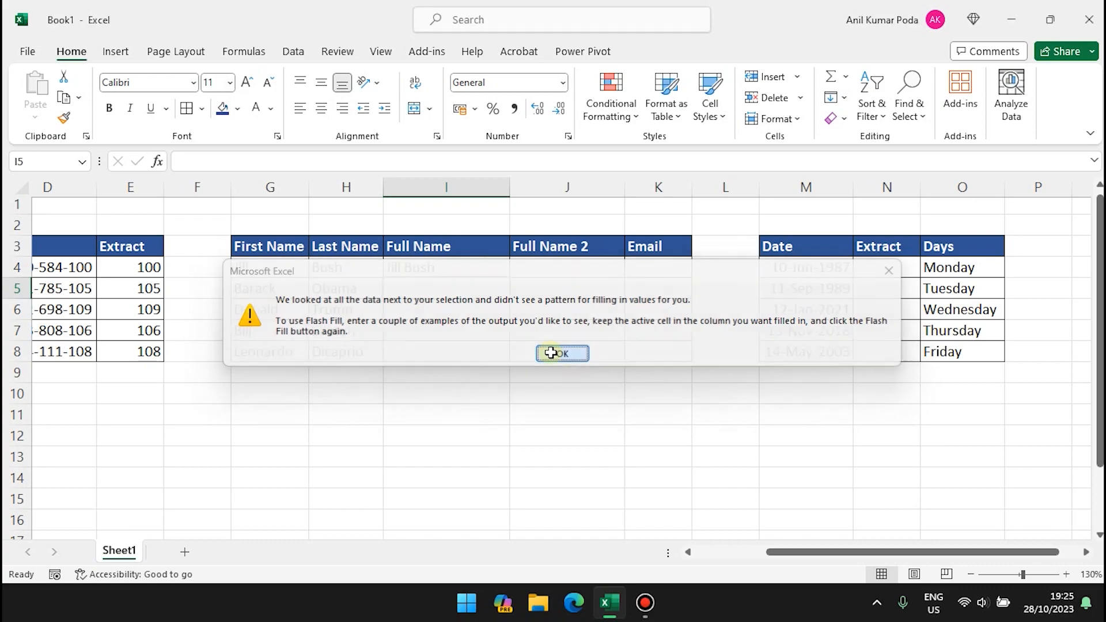
pyautogui.click(412, 267)
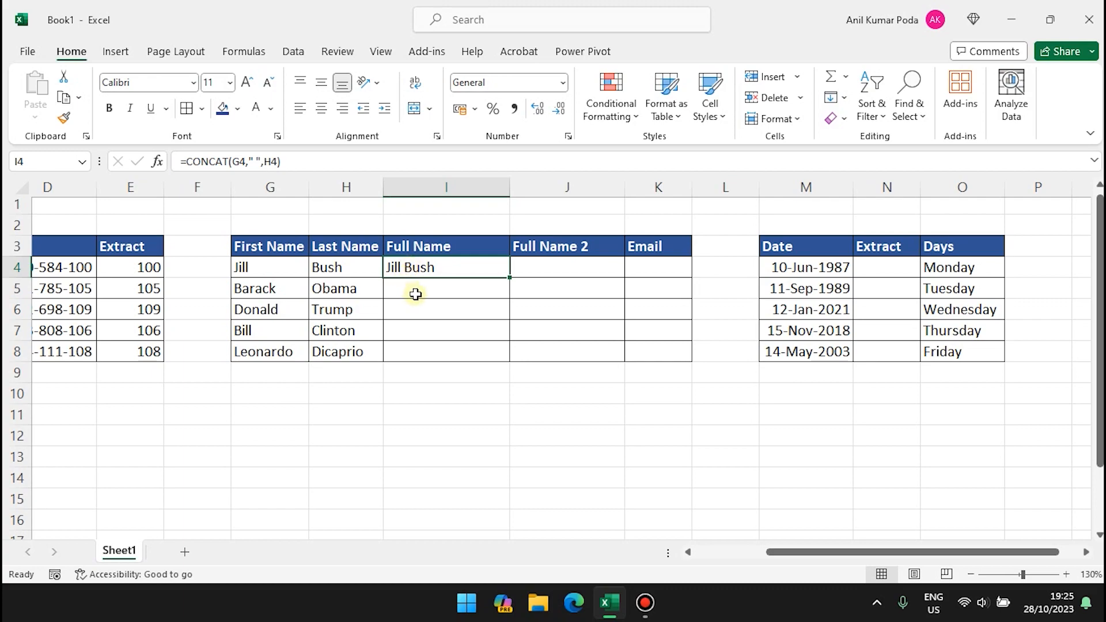
pyautogui.click(414, 291)
pyautogui.click(420, 345)
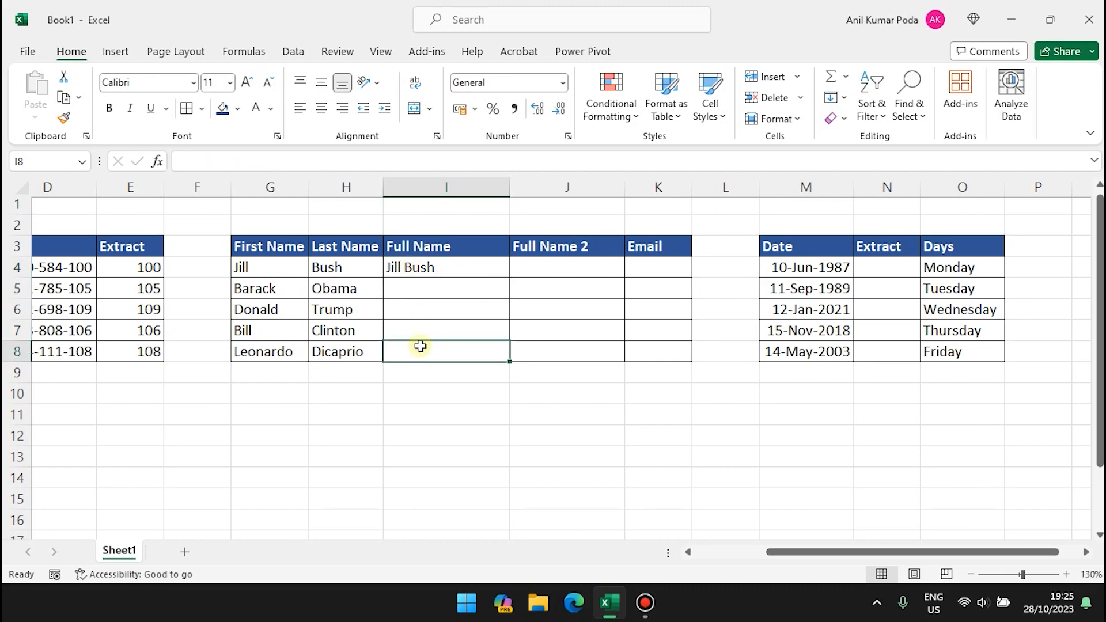
pyautogui.click(386, 288)
# Copy the CONCAT formula from I4 down to I8.
pyautogui.click(461, 267)
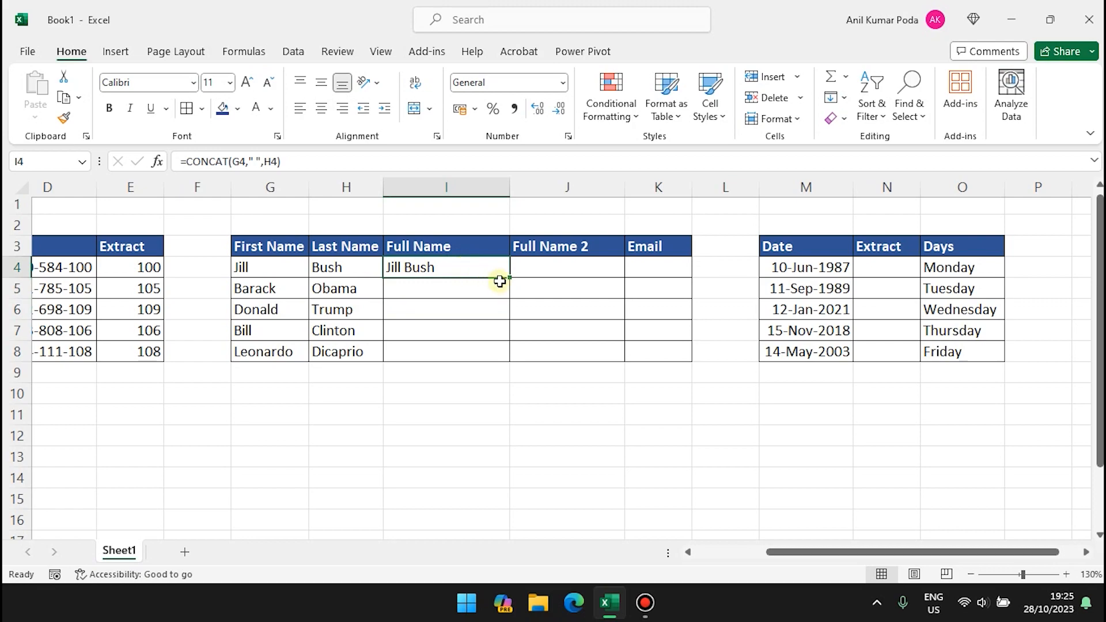
pyautogui.moveTo(510, 277); pyautogui.dragTo(512, 353)
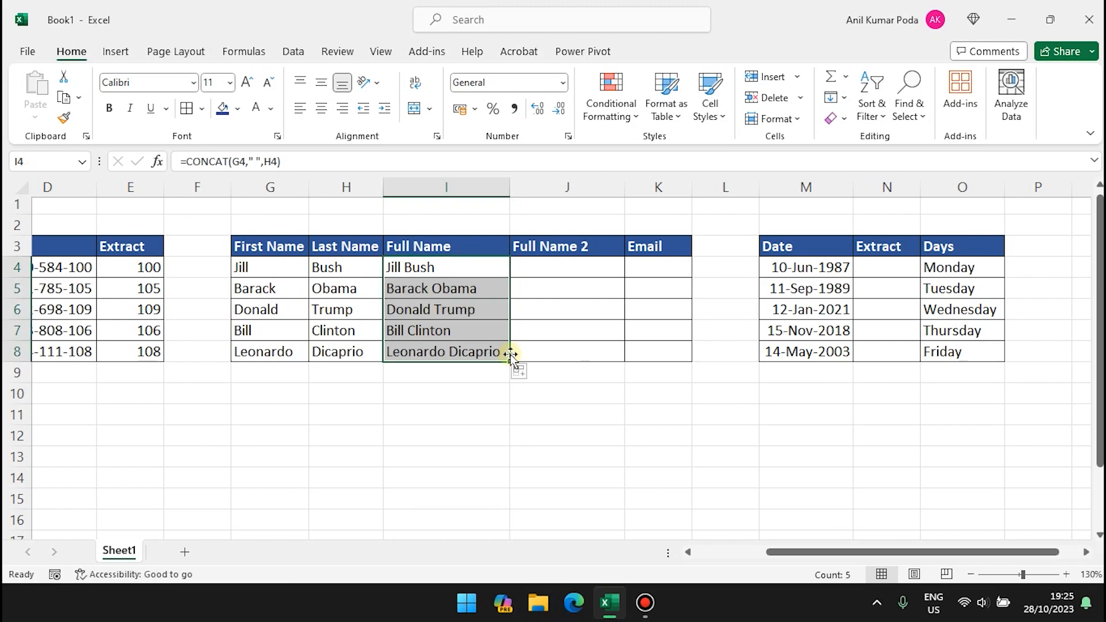
pyautogui.click(471, 424)
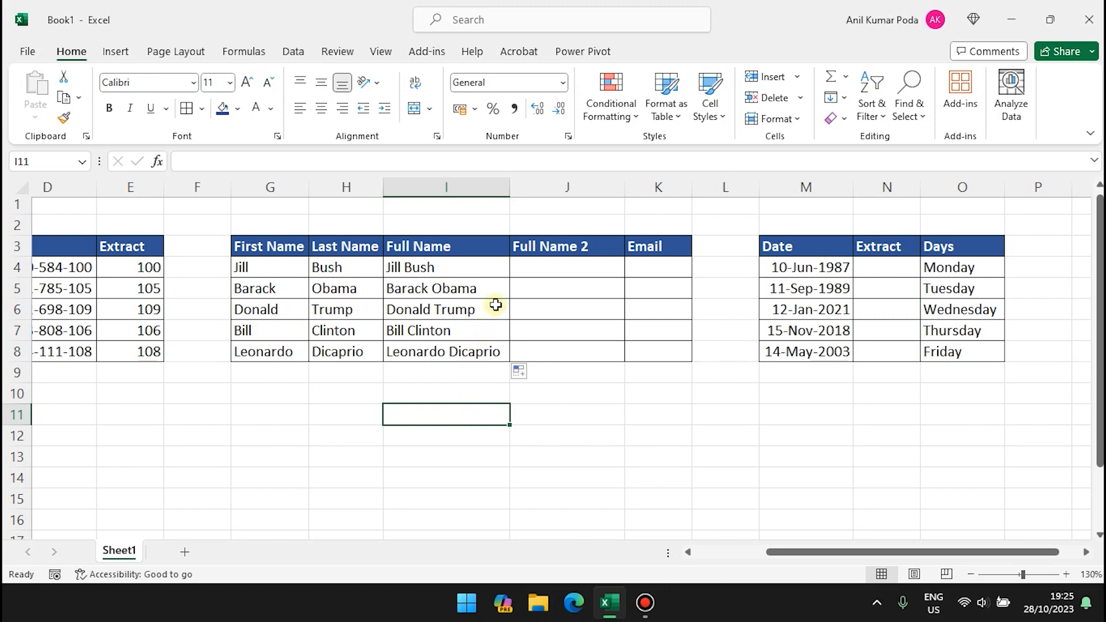
# Enter 'B. Jill' in J4 and Flash Fill O. Barack, T. Donald, C. Bill, D. Leonardo.
pyautogui.doubleClick(538, 269)
pyautogui.write('B. Ji')
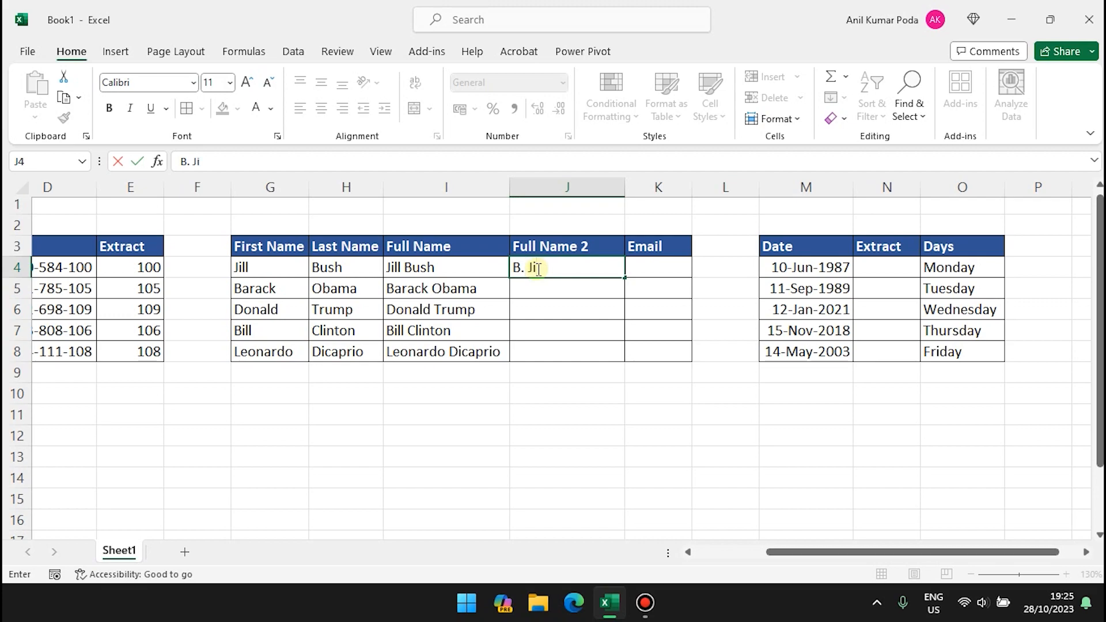
pyautogui.write('ll')
pyautogui.press('Return')
pyautogui.hotkey('ctrl', 'e')
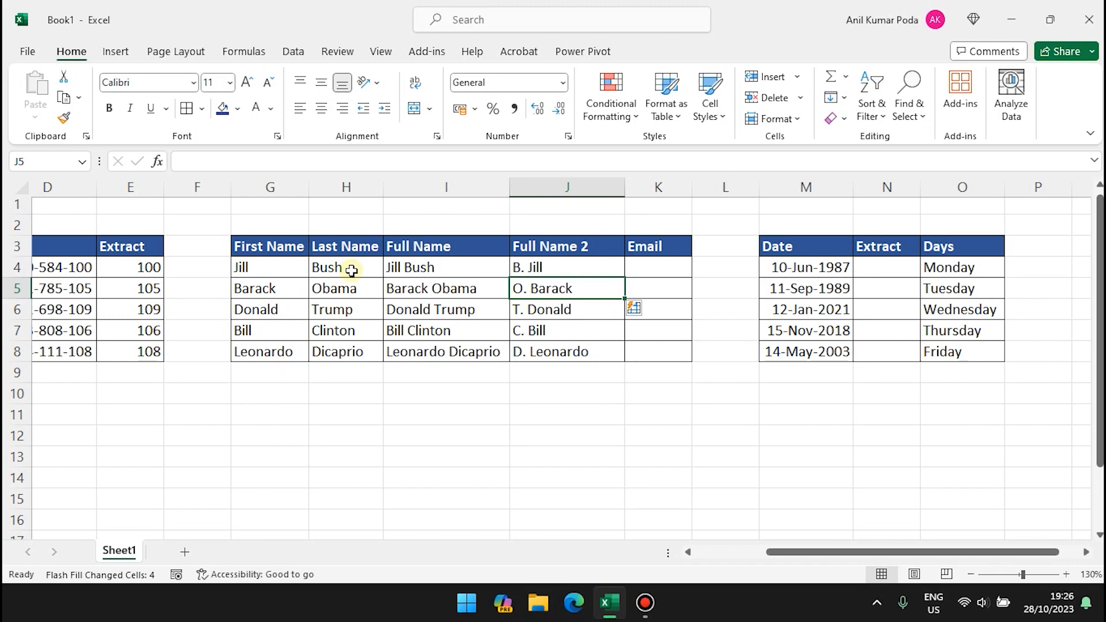
pyautogui.click(615, 393)
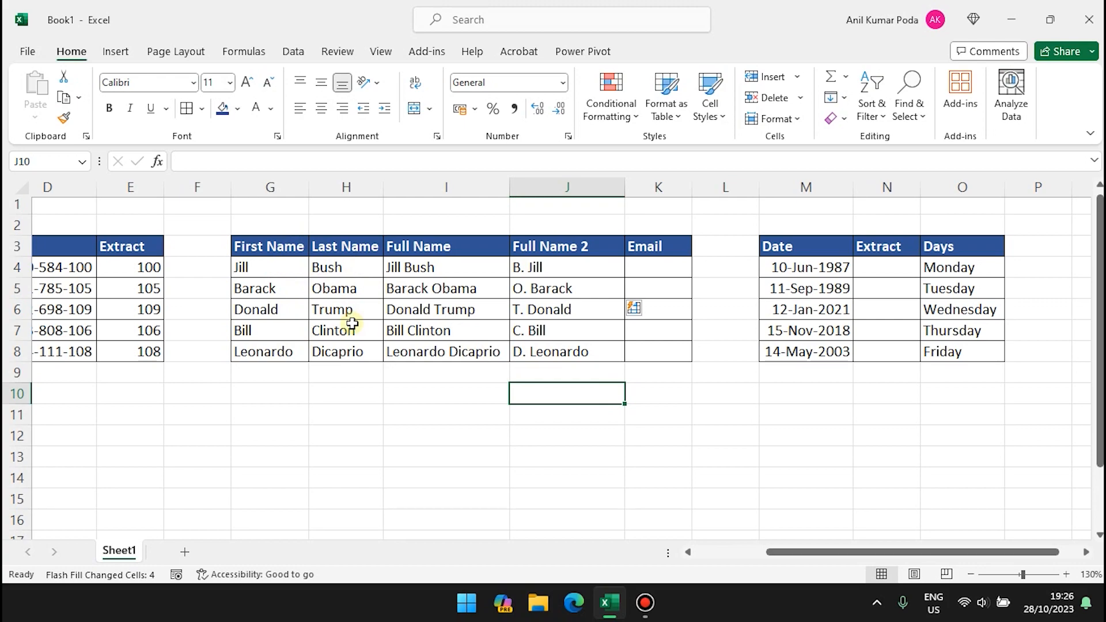
# Widen column K, enter a first.last sample e-mail address in K4, and Flash Fill the rest.
pyautogui.moveTo(692, 187); pyautogui.dragTo(793, 186)
pyautogui.click(656, 268)
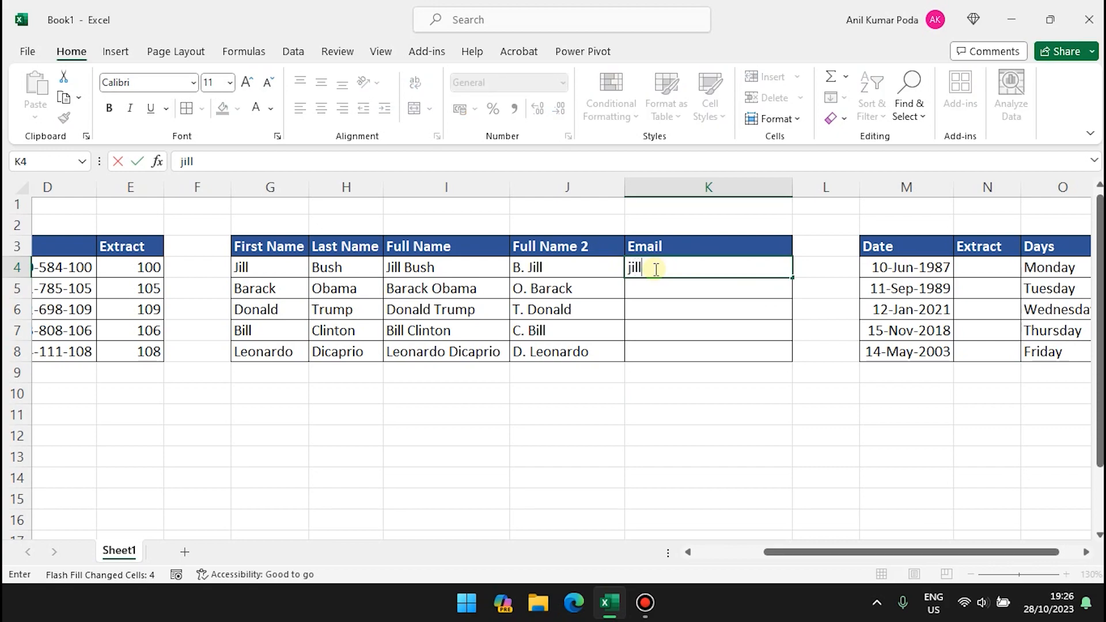
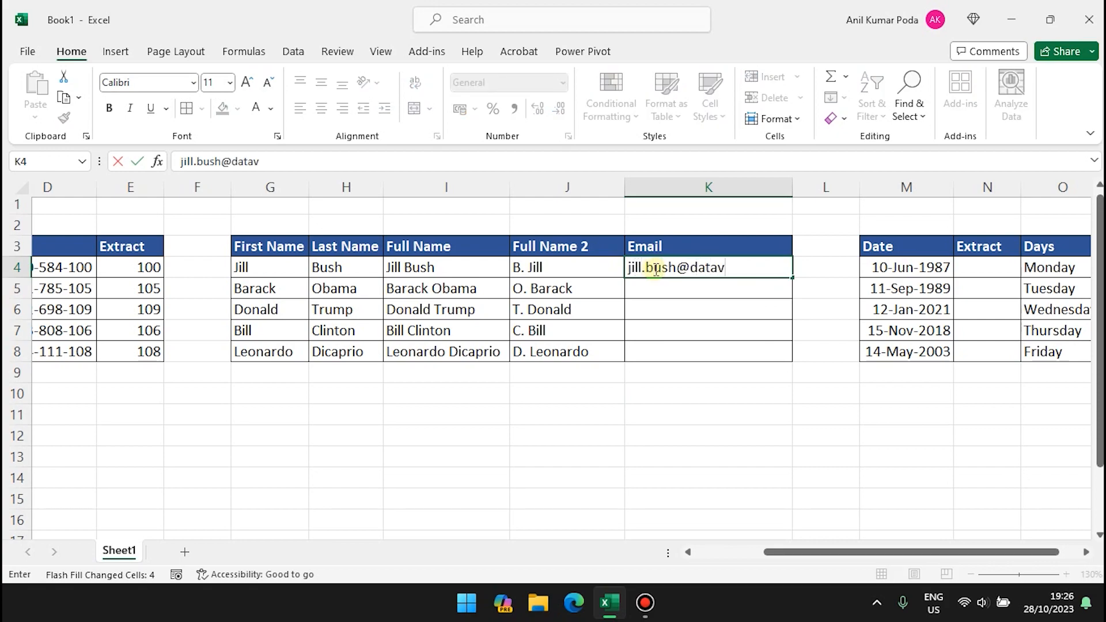
pyautogui.press('Return')
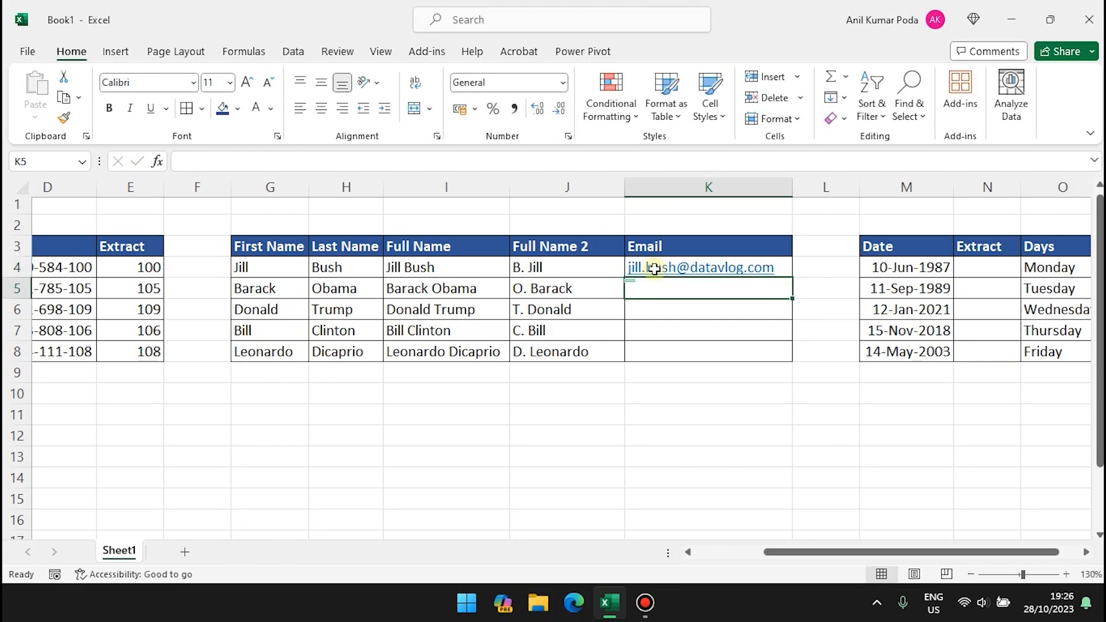
pyautogui.hotkey('ctrl', 'e')
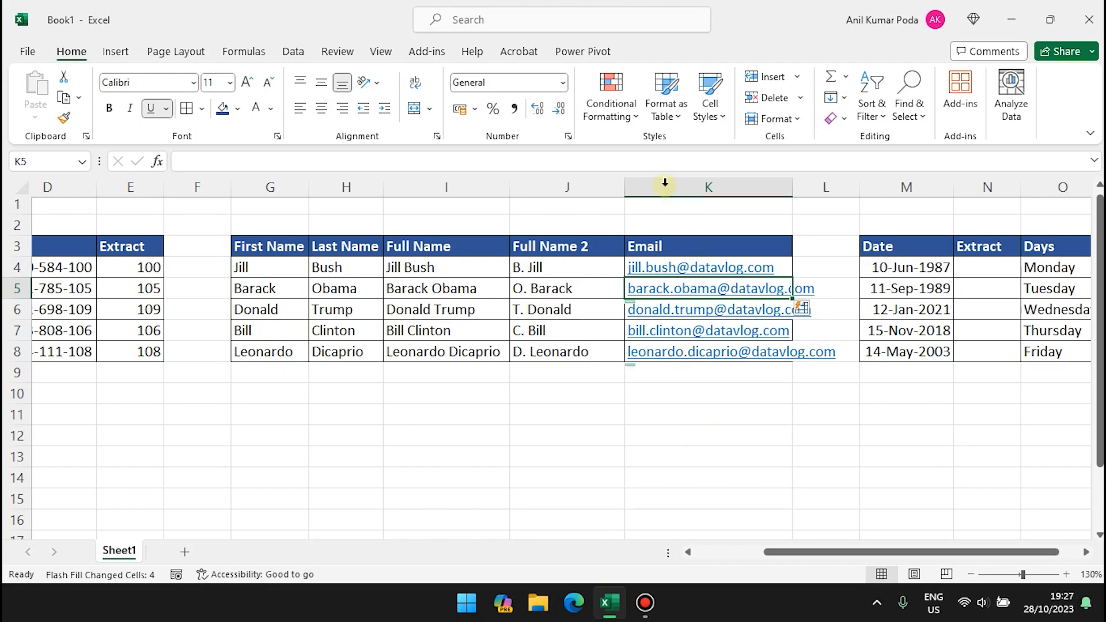
# Insert a new column before Full Name 2 headed 'First Name'.
pyautogui.rightClick(576, 186)
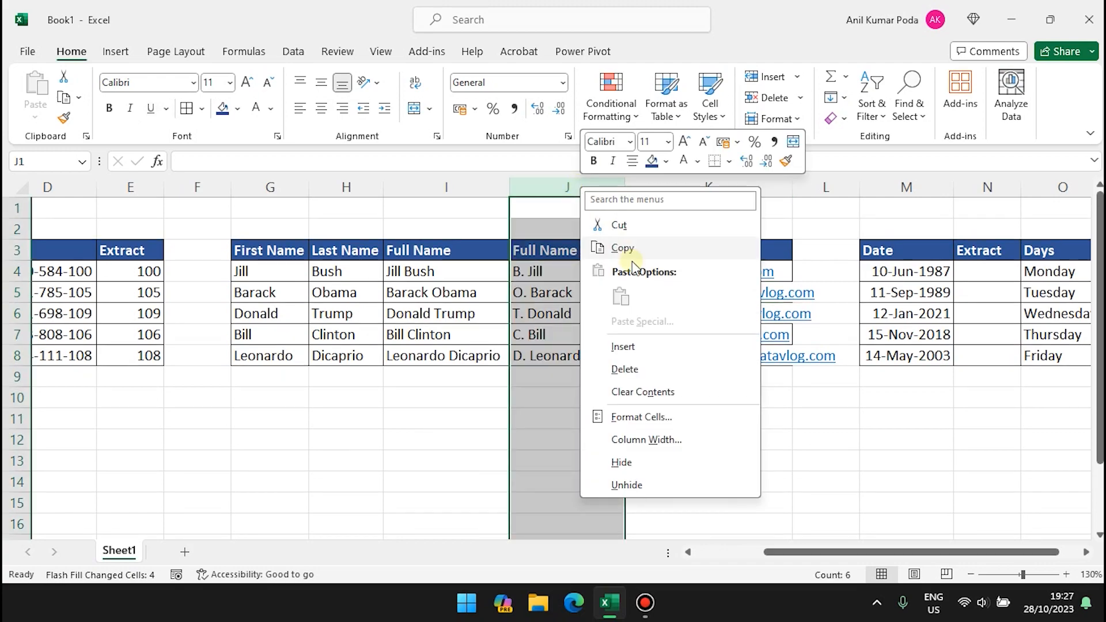
pyautogui.click(654, 346)
pyautogui.click(556, 249)
pyautogui.write('Firs')
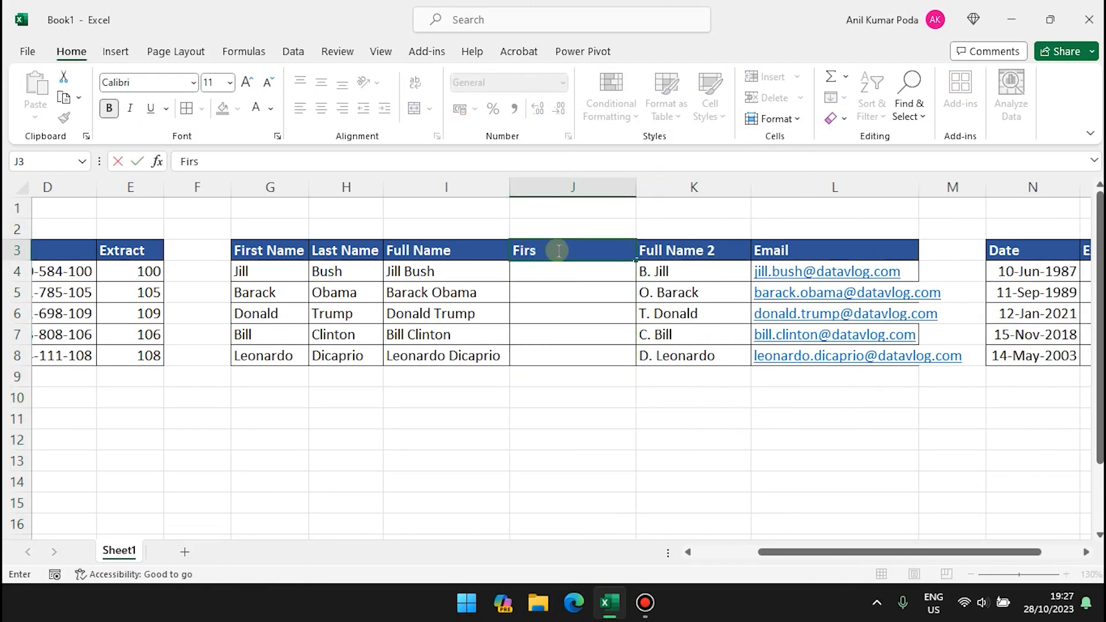
pyautogui.write('t Name')
pyautogui.press('Return')
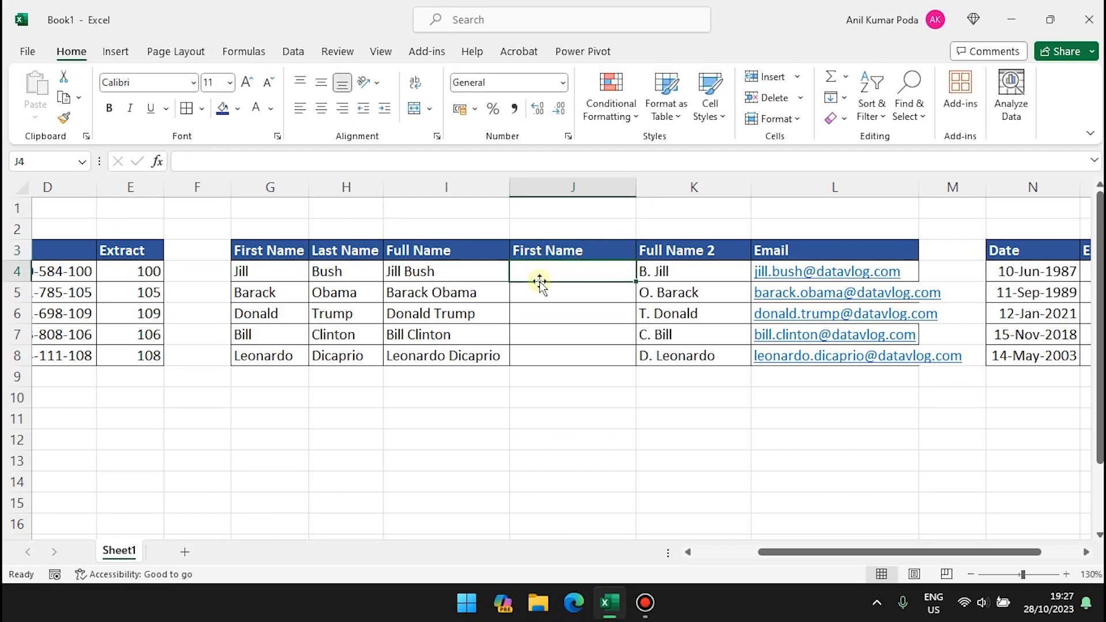
# Enter Jill in J4 and Flash Fill the remaining first names.
pyautogui.write('Jill')
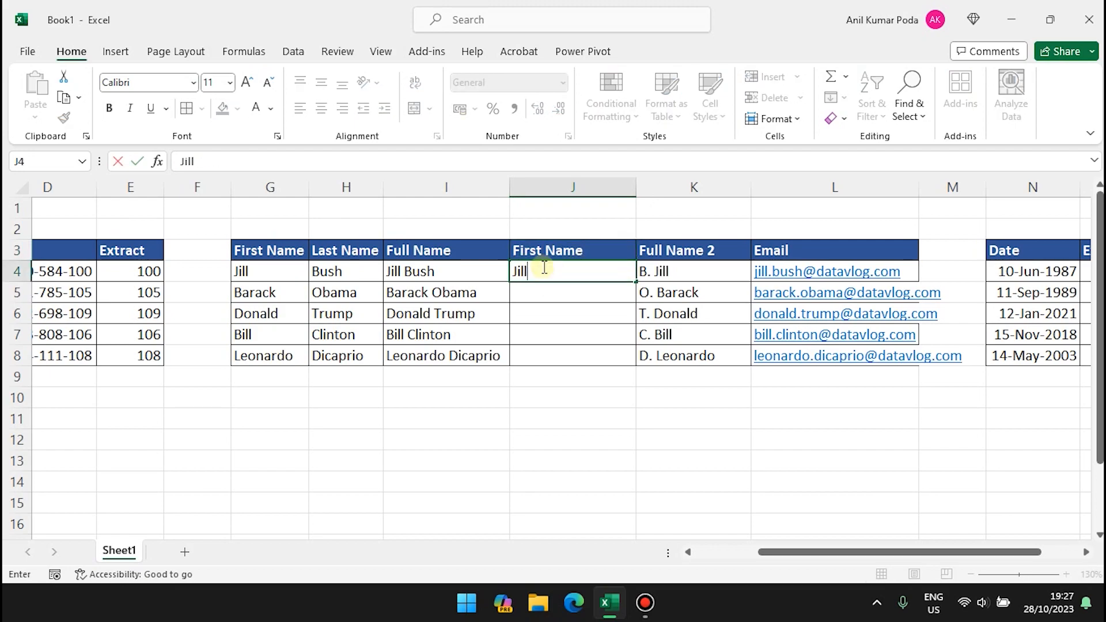
pyautogui.press('Return')
pyautogui.hotkey('ctrl', 'e')
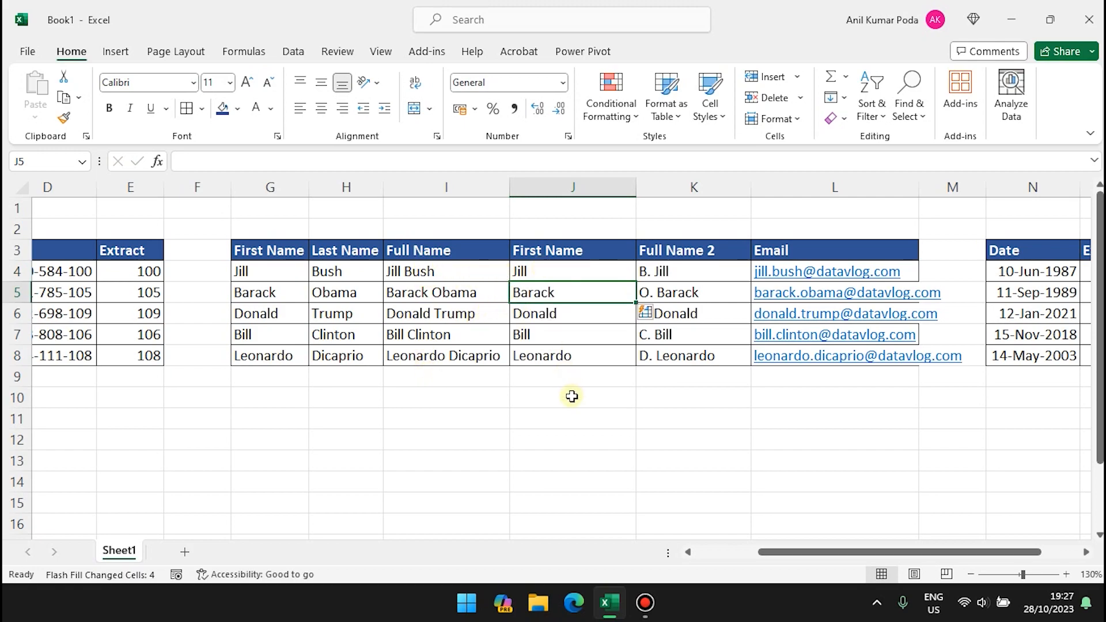
pyautogui.hscroll(6, 570, 396)
pyautogui.hscroll(2, 571, 397)
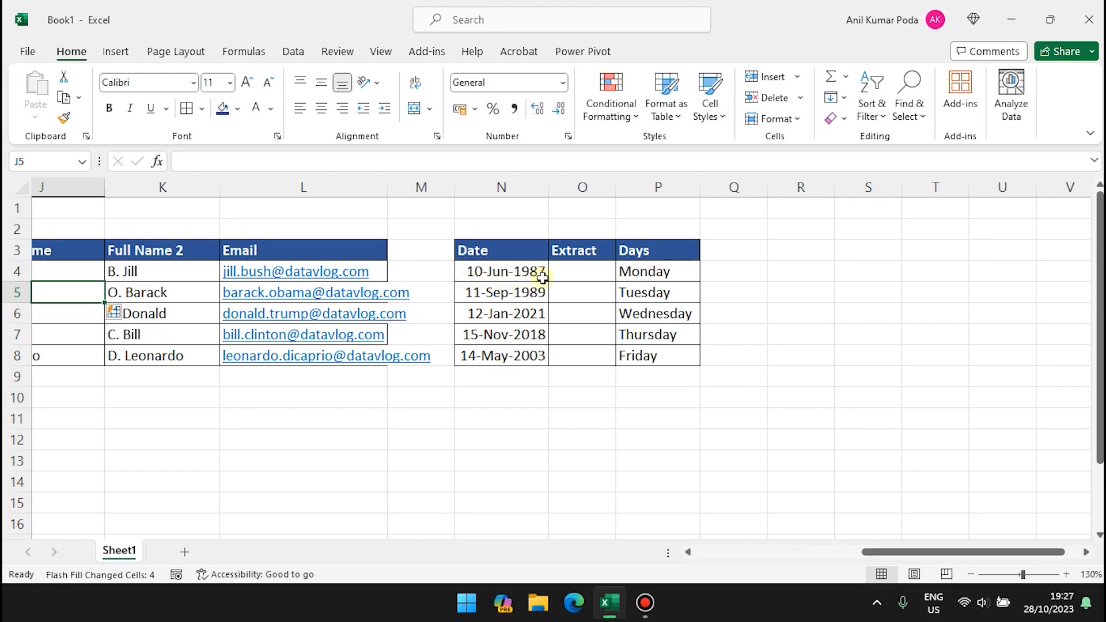
# Flash Fill years from the example 1987 in the date Extract column, then undo.
pyautogui.click(578, 278)
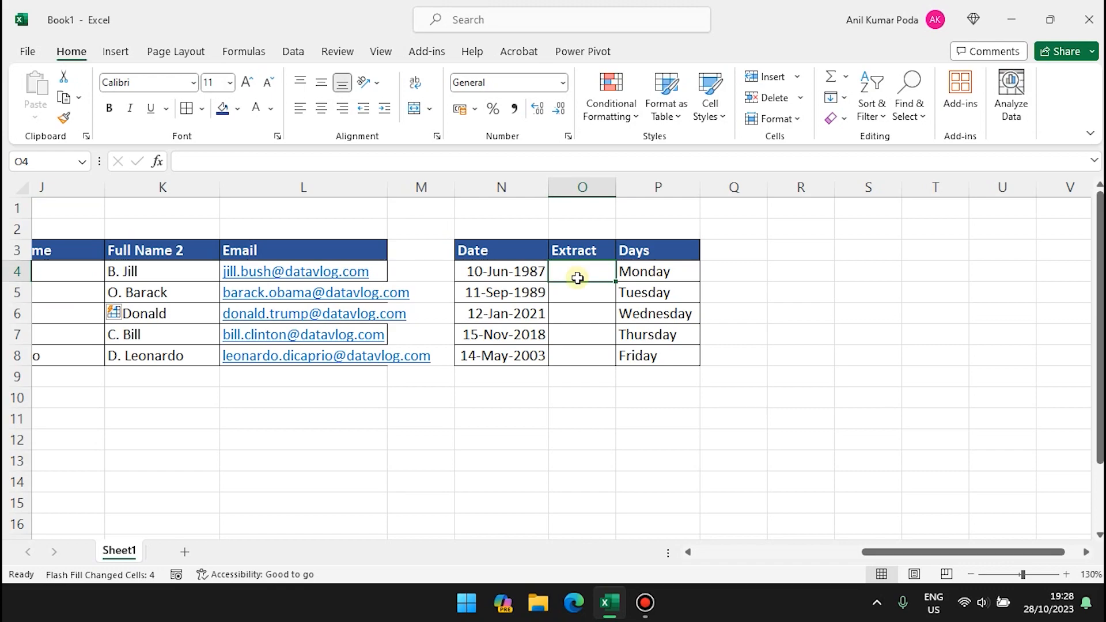
pyautogui.write('1987')
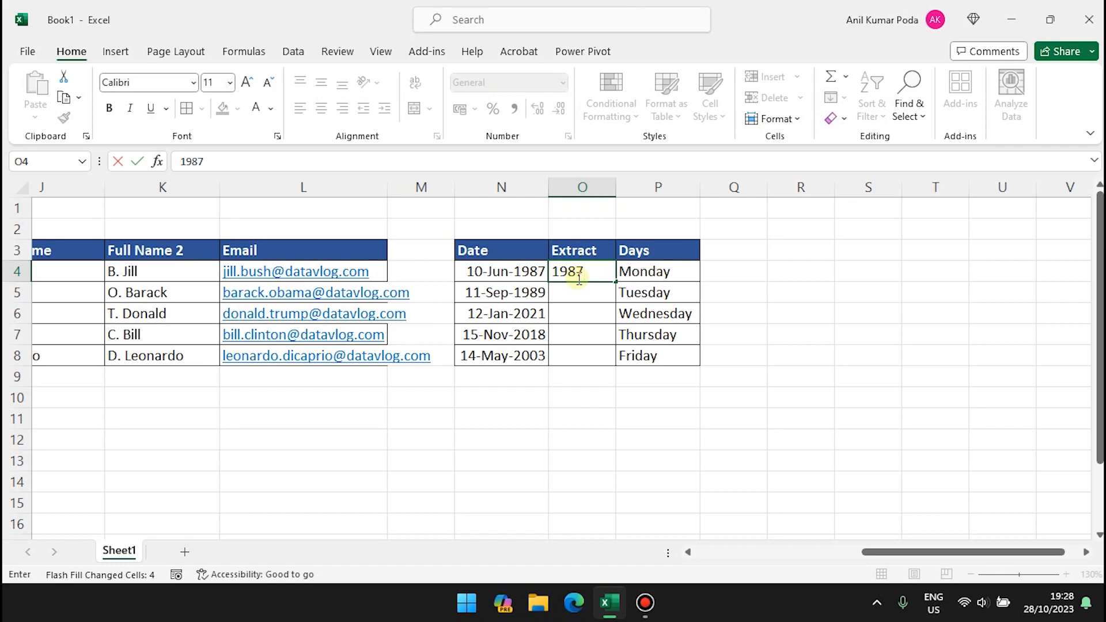
pyautogui.press('Return')
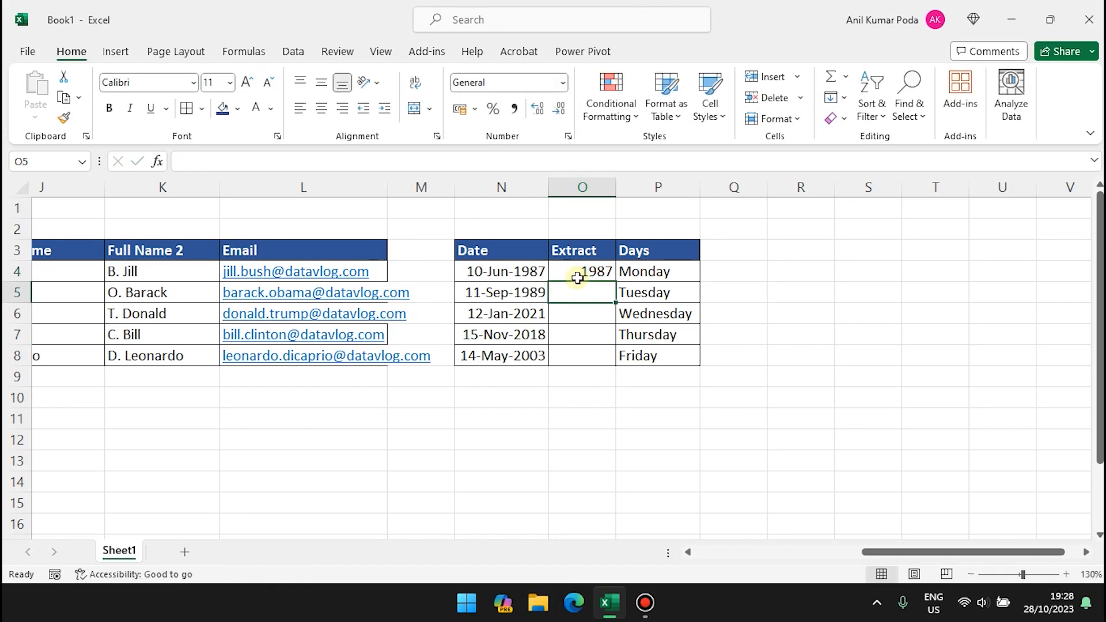
pyautogui.hotkey('ctrl', 'e')
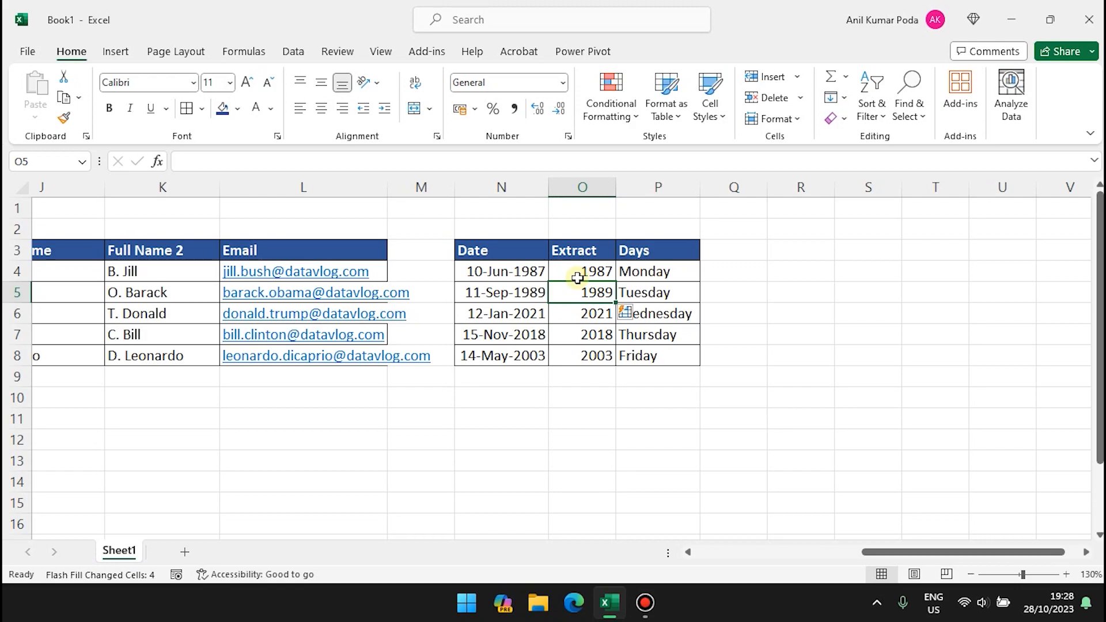
pyautogui.hotkey('ctrl', 'z')
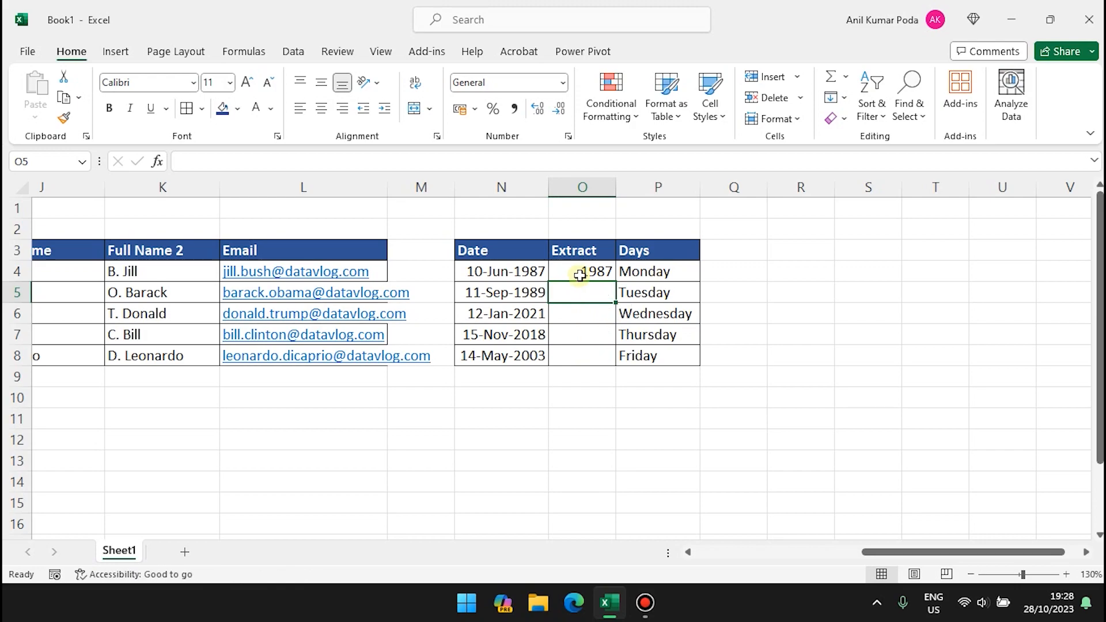
# Flash Fill month abbreviations from the example Jun, then undo.
pyautogui.click(585, 270)
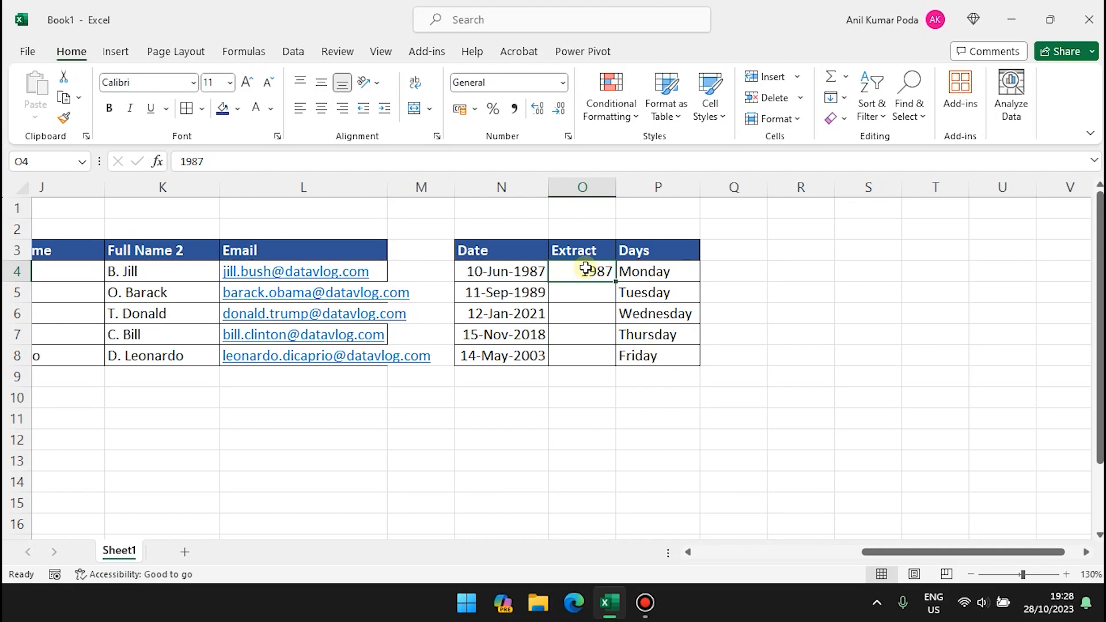
pyautogui.write('Jun')
pyautogui.press('Return')
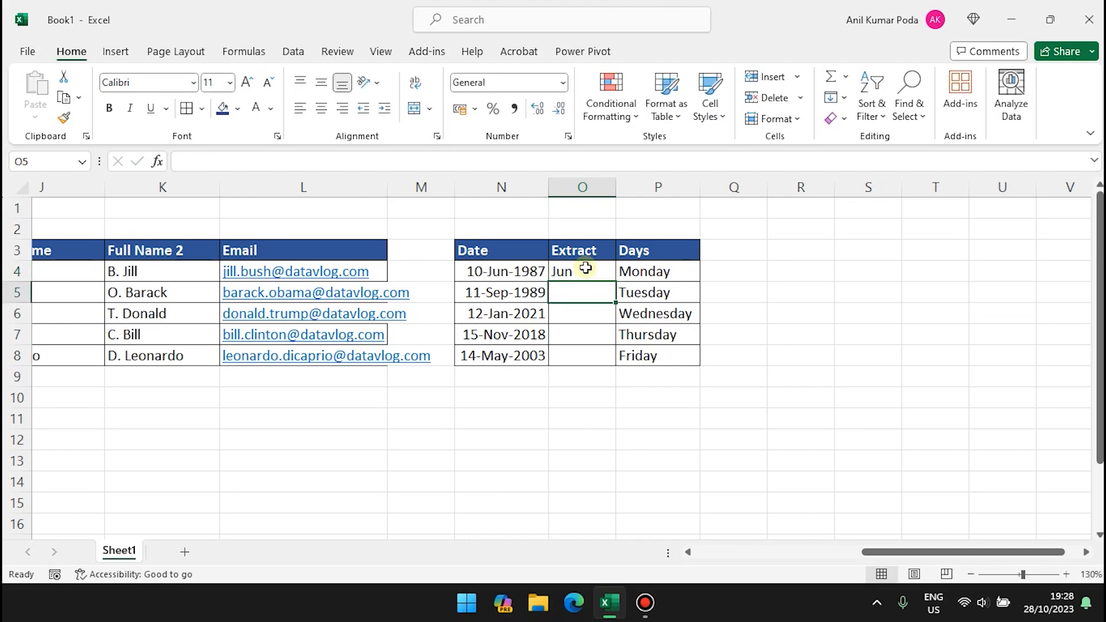
pyautogui.hotkey('ctrl', 'e')
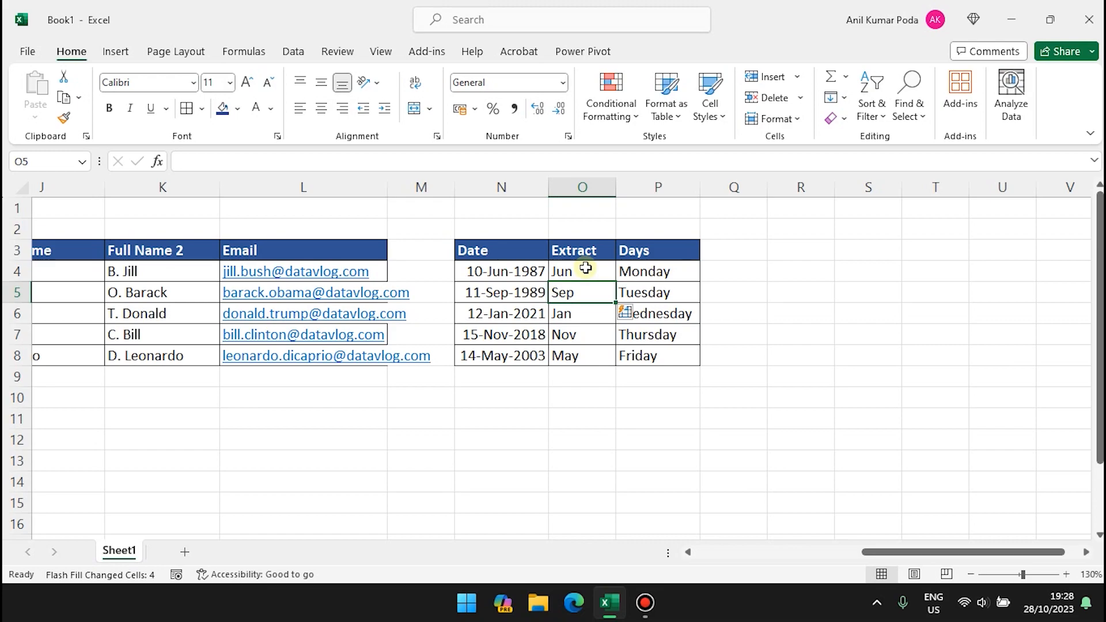
pyautogui.hotkey('ctrl', 'z')
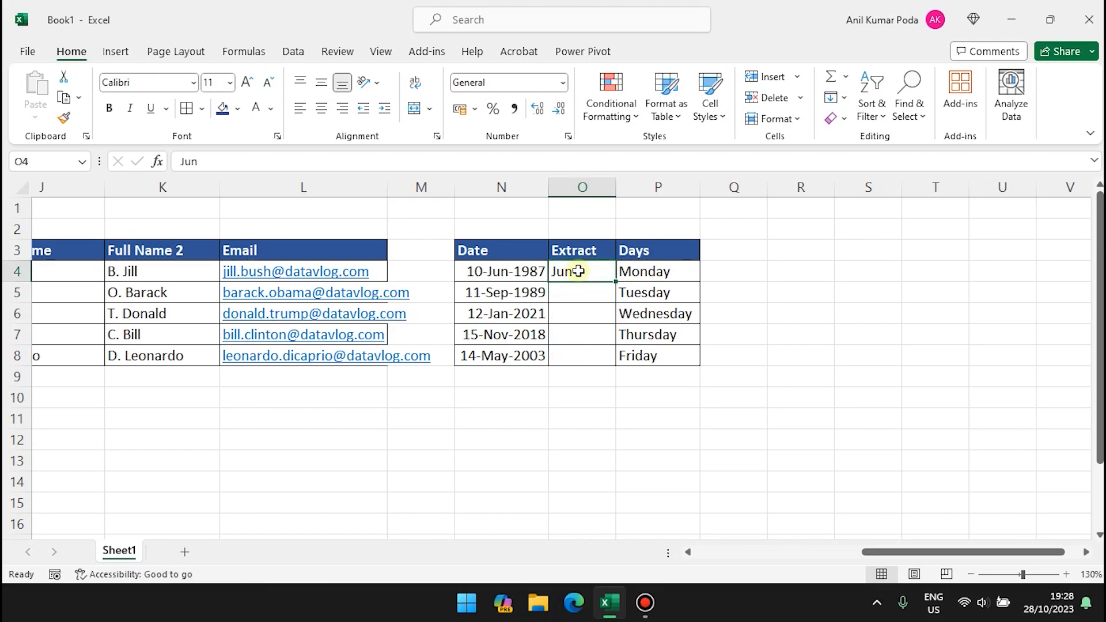
# Flash Fill day numbers from the example 10, then undo, leaving the column empty.
pyautogui.write('10')
pyautogui.press('Return')
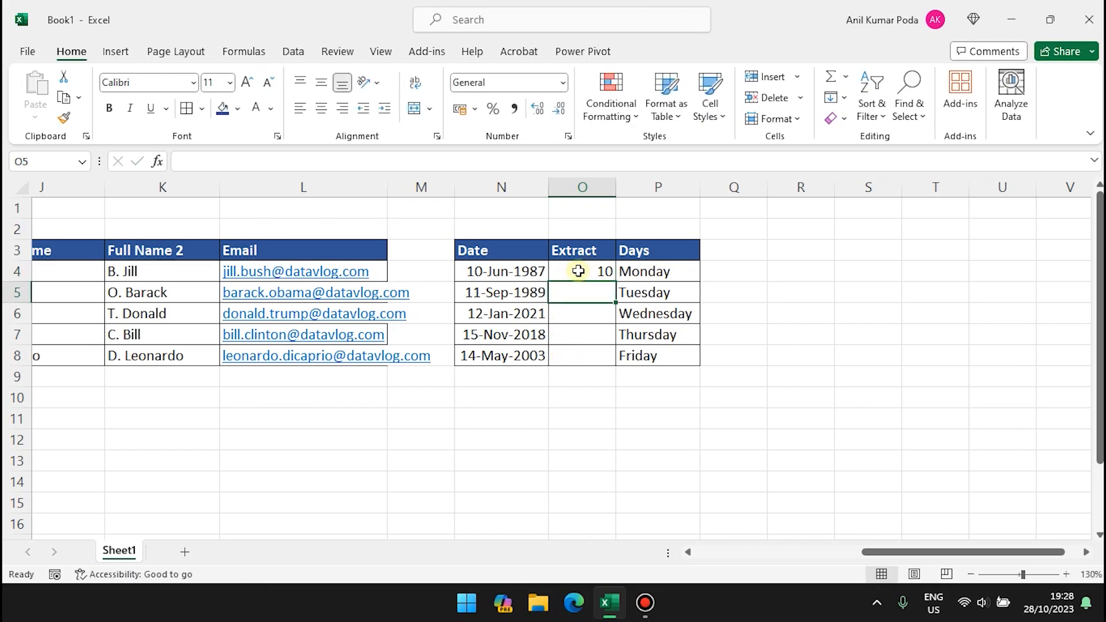
pyautogui.hotkey('ctrl', 'e')
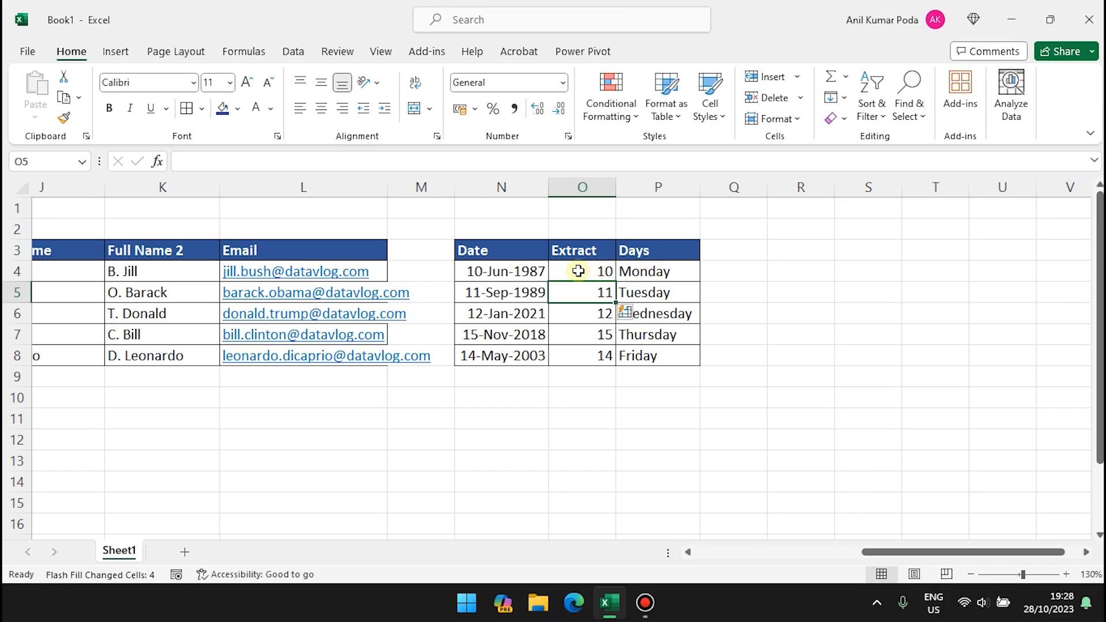
pyautogui.hotkey('ctrl', 'z')
pyautogui.hotkey('ctrl', 'z')
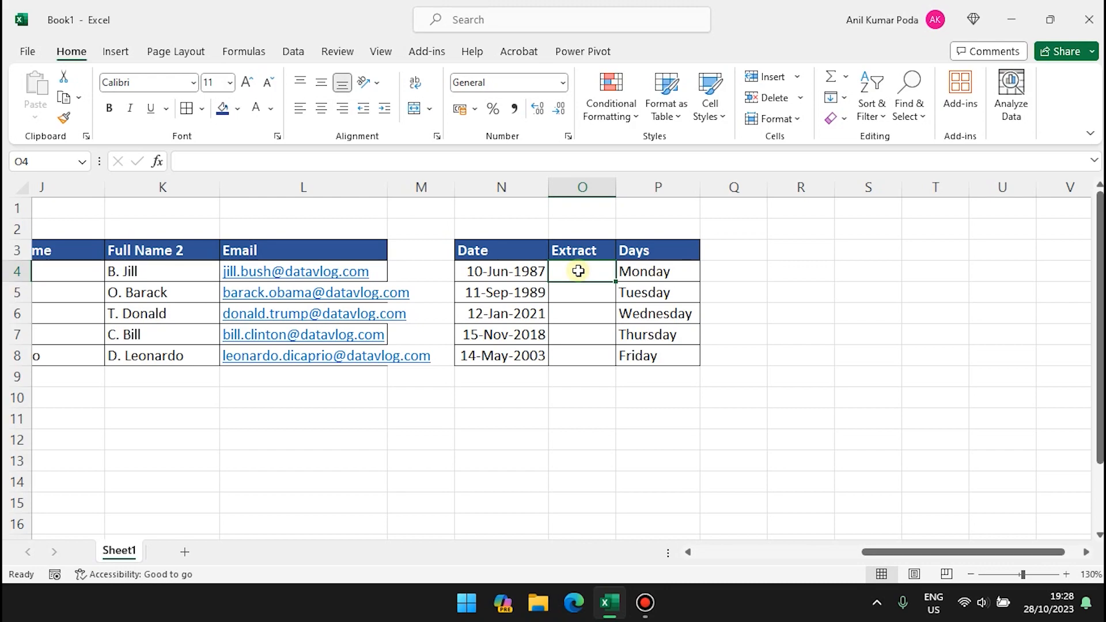
# Enter Jun-10-1987 in O4, autofit column O, and Flash Fill the remaining dates, e.g. Sep-11-1989.
pyautogui.write('Jun')
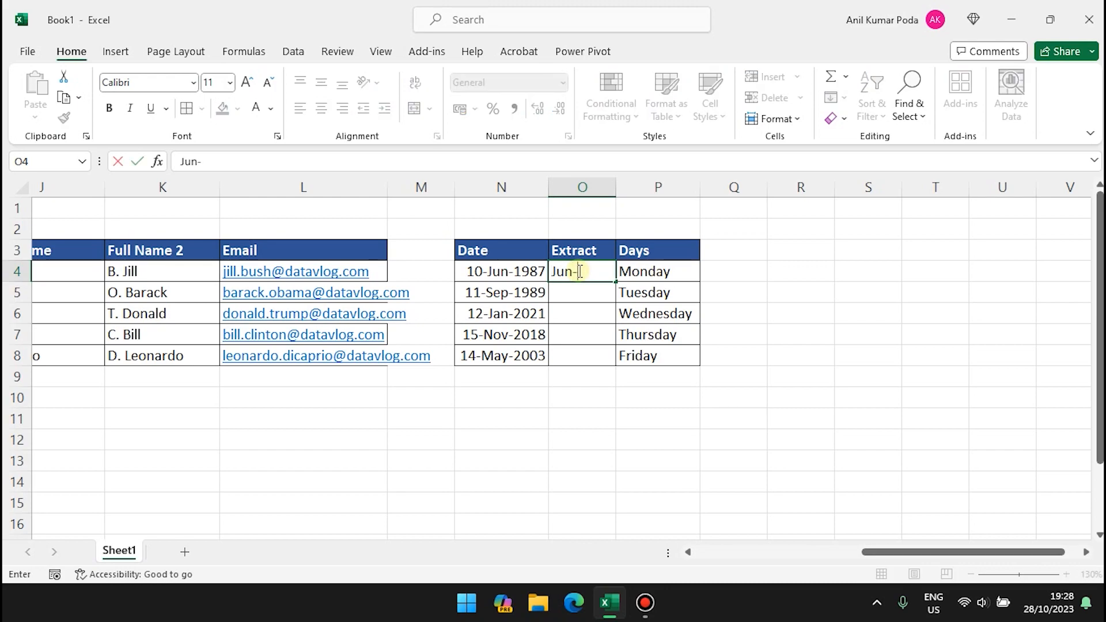
pyautogui.write('-10-1987')
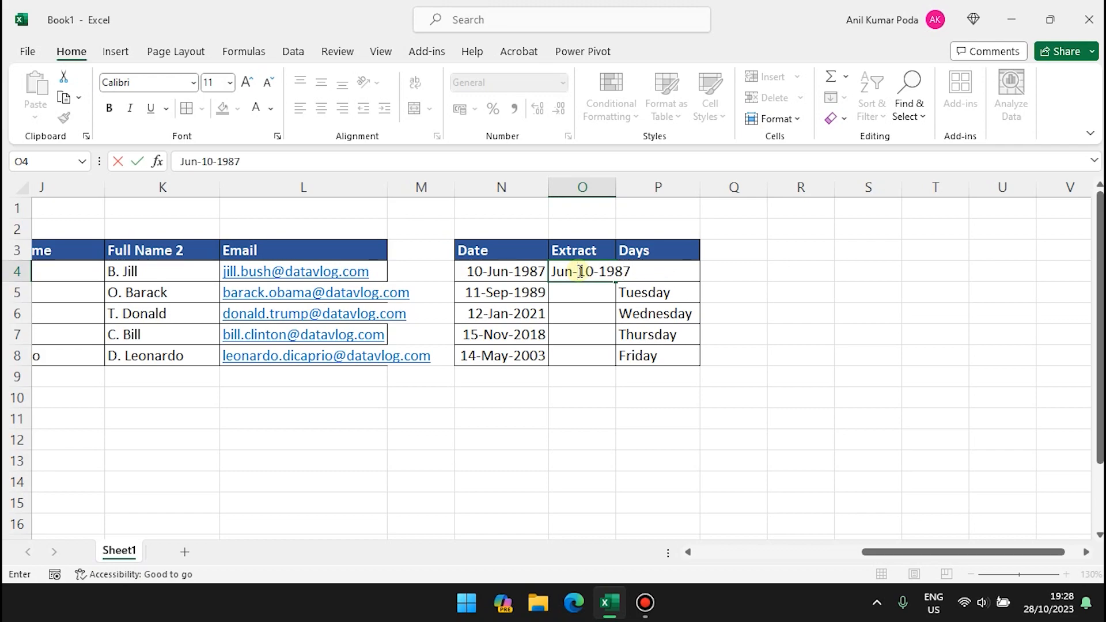
pyautogui.press('Return')
pyautogui.doubleClick(616, 189)
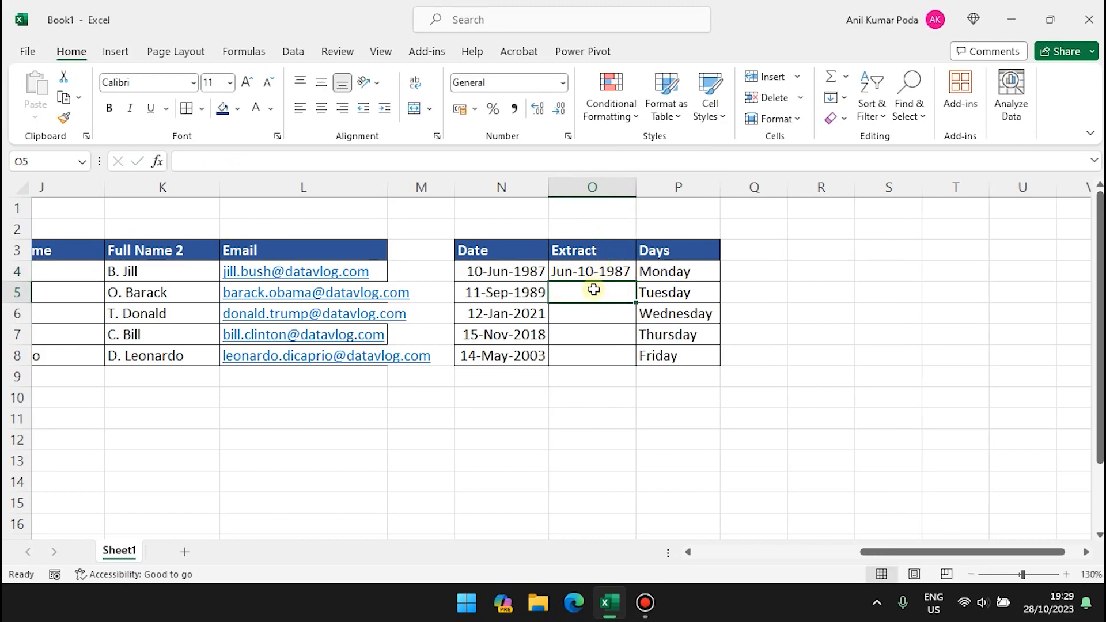
pyautogui.hotkey('ctrl', 'e')
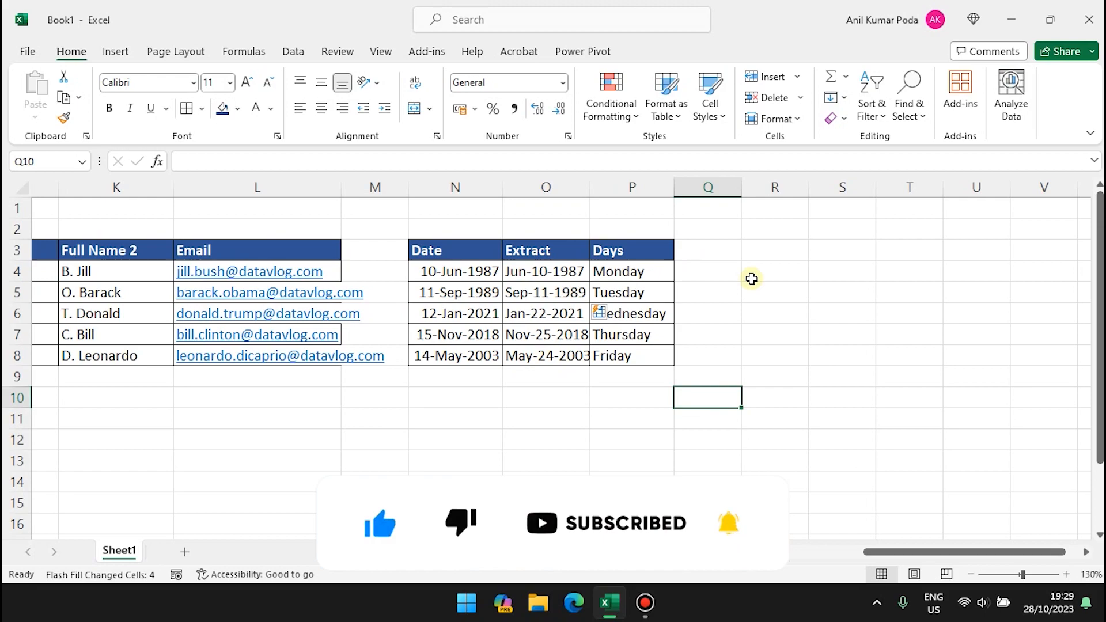
pyautogui.hscroll(1, 752, 279)
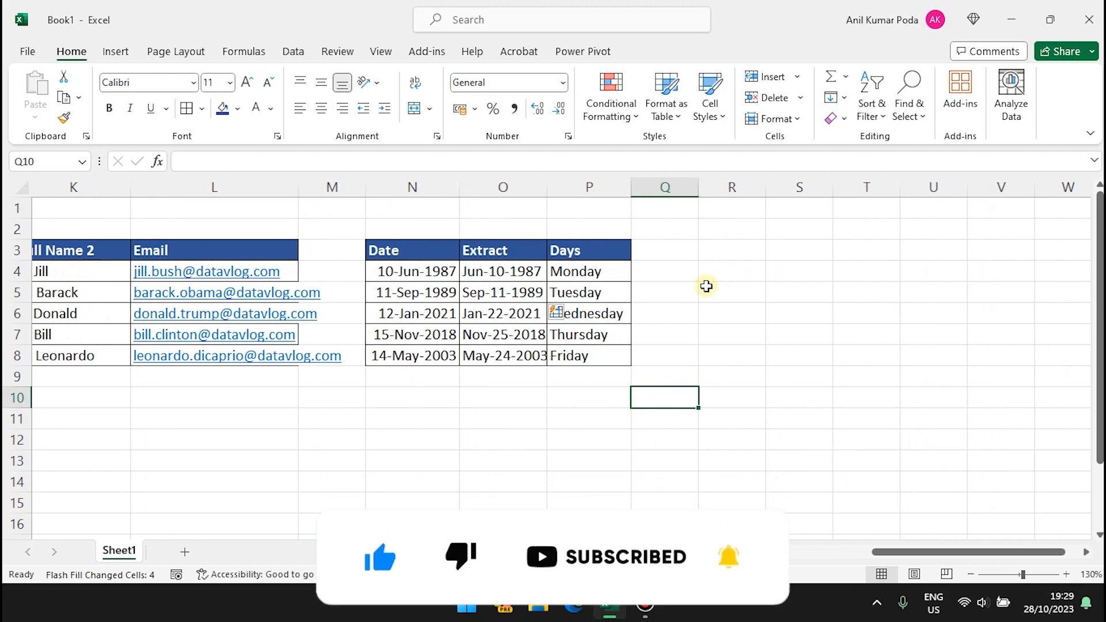
pyautogui.click(674, 271)
pyautogui.write('Mon')
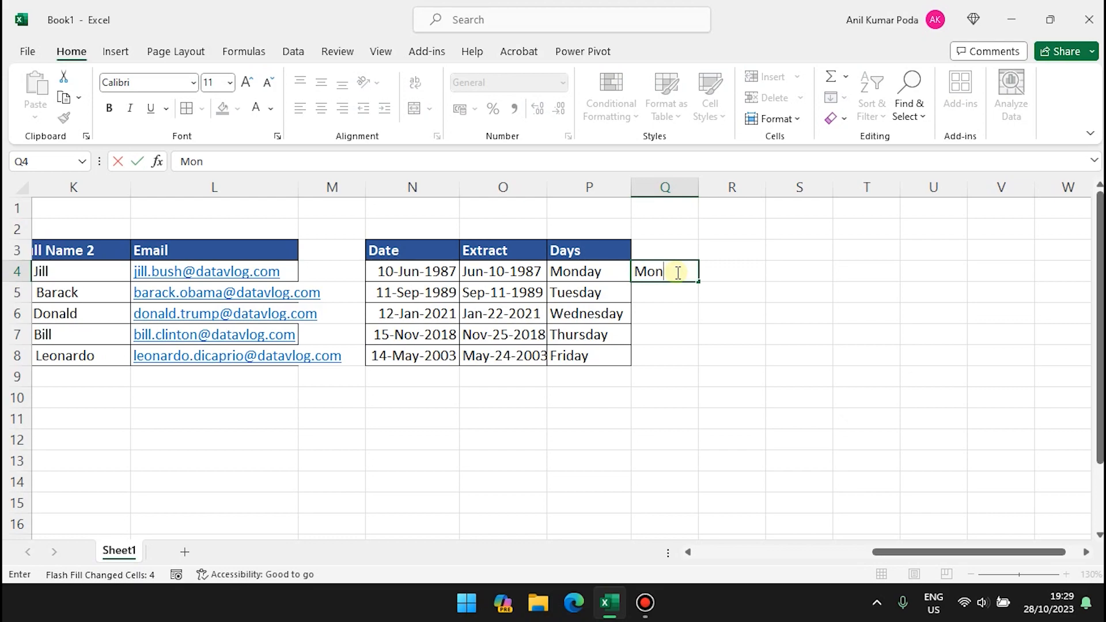
pyautogui.press('Return')
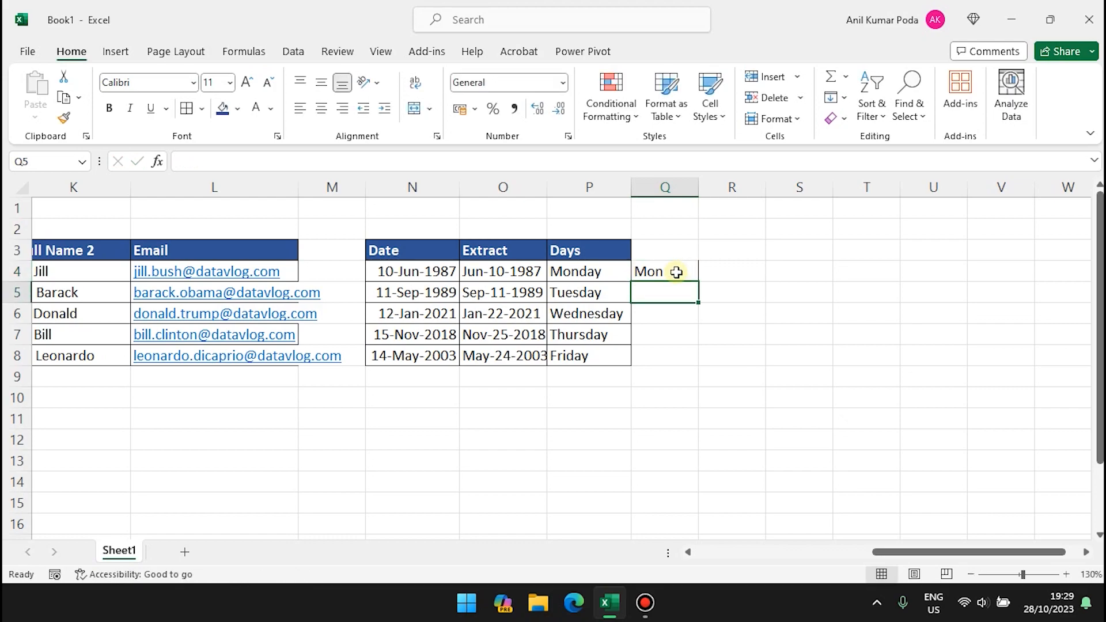
pyautogui.hotkey('ctrl', 'e')
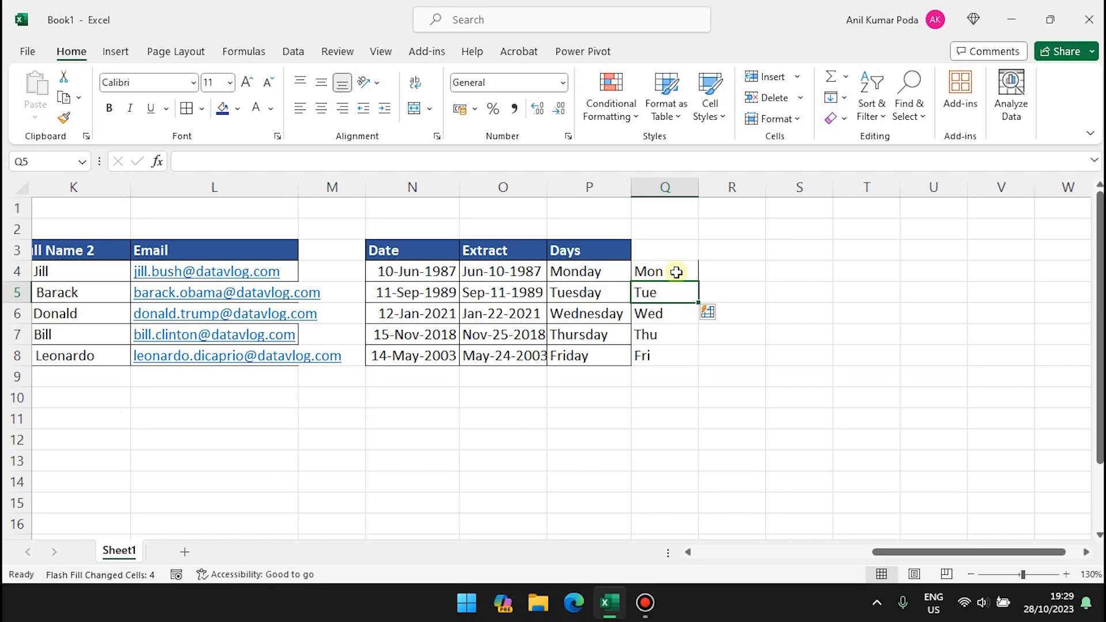
pyautogui.hotkey('ctrl', 'z')
pyautogui.click(668, 271)
pyautogui.doubleClick(668, 271)
pyautogui.press('BackSpace')
pyautogui.press('BackSpace')
pyautogui.press('Return')
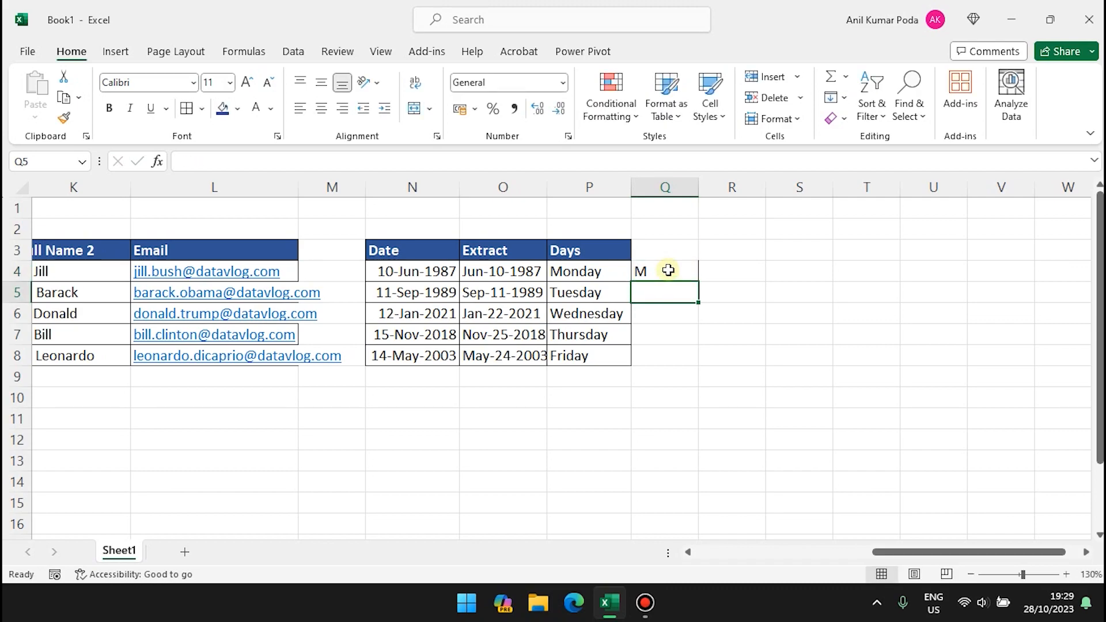
pyautogui.hotkey('ctrl', 'e')
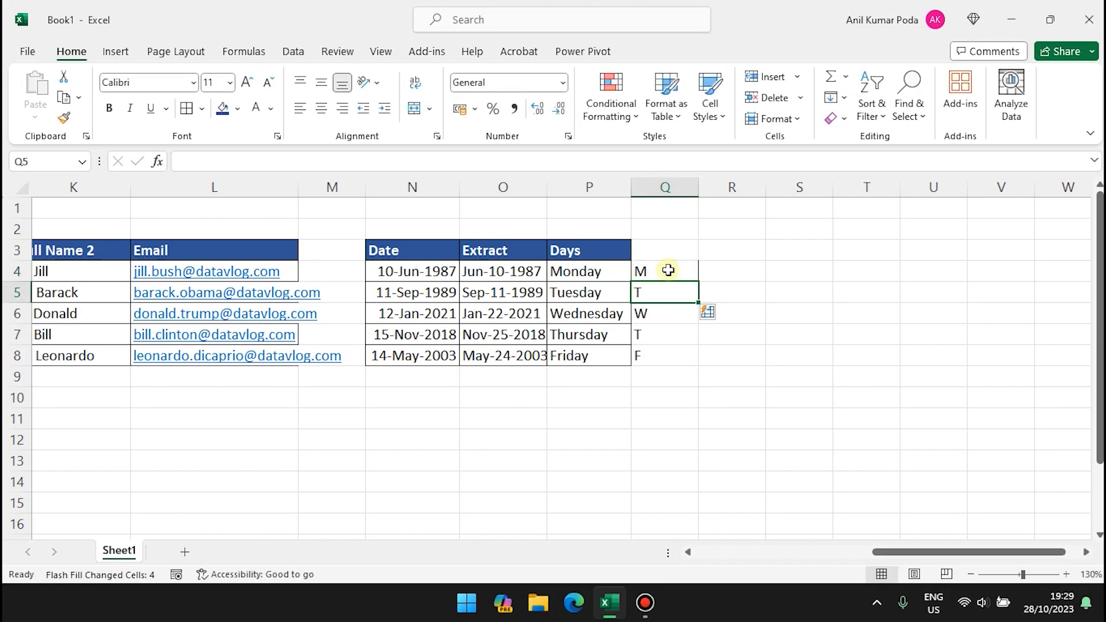
pyautogui.hotkey('ctrl', 'z')
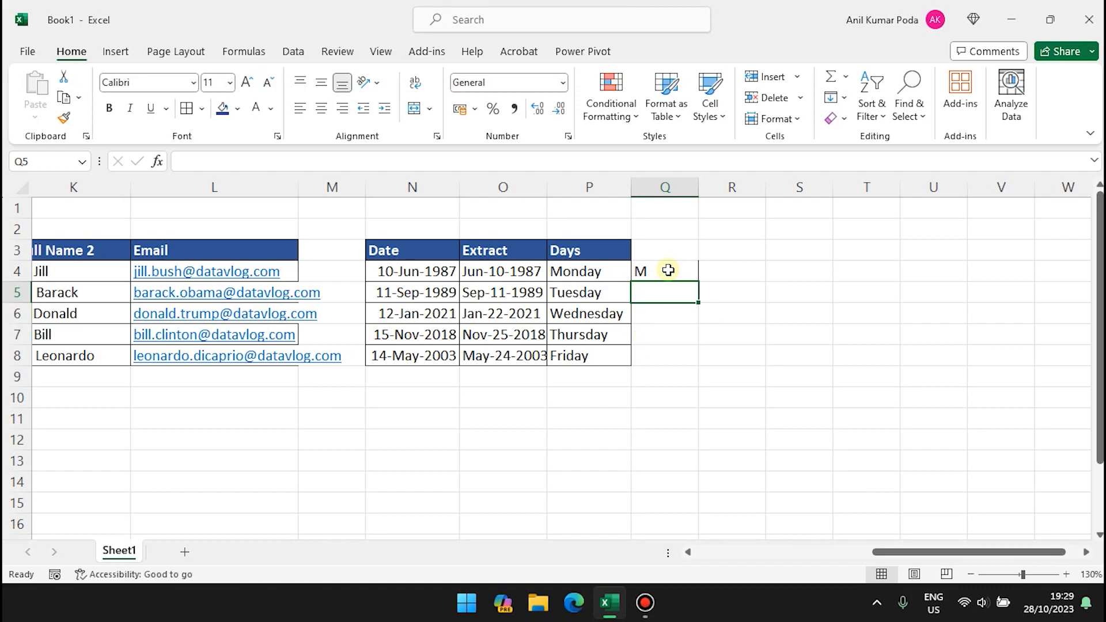
pyautogui.click(668, 270)
pyautogui.press('Delete')
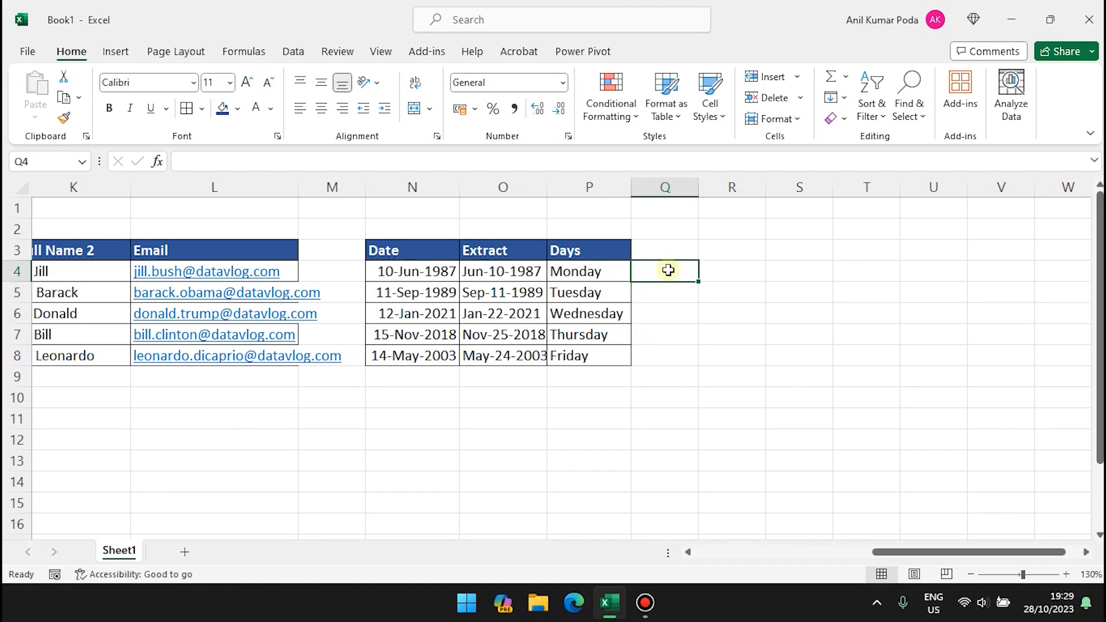
# Enter ay in Q4 and try Flash Fill, undoing the inconsistent filled endings.
pyautogui.write('ay')
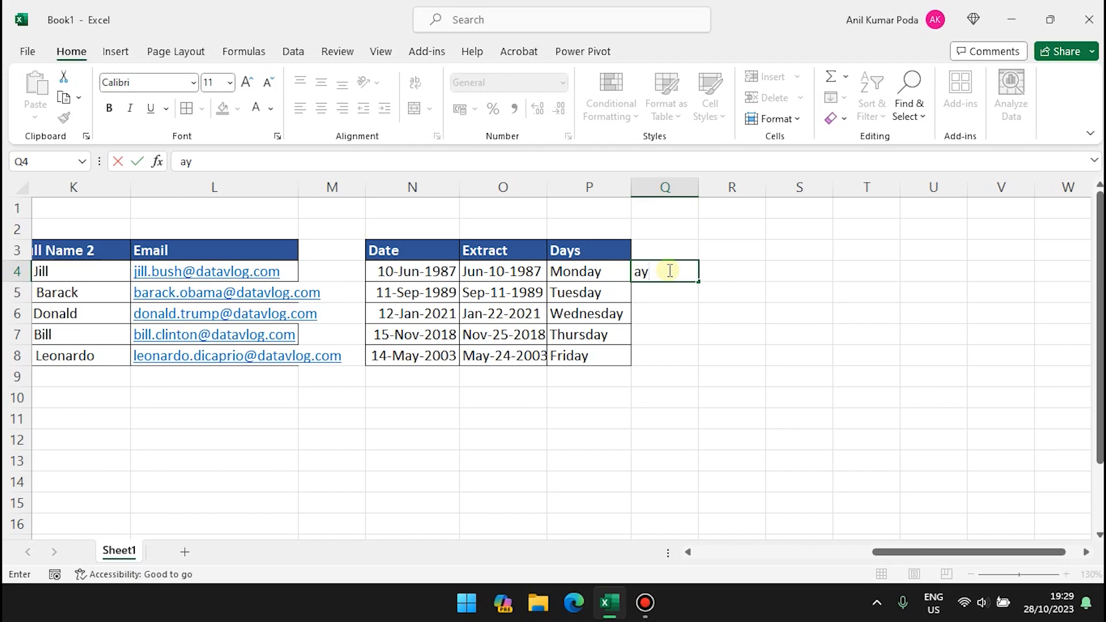
pyautogui.press('Return')
pyautogui.hotkey('ctrl', 'e')
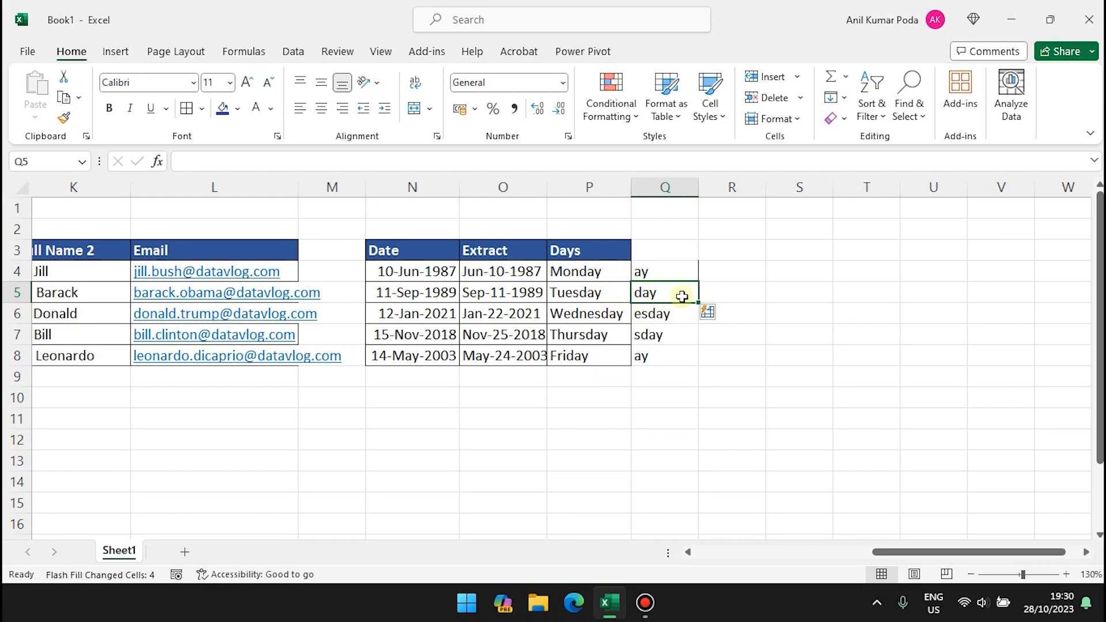
pyautogui.hotkey('ctrl', 'z')
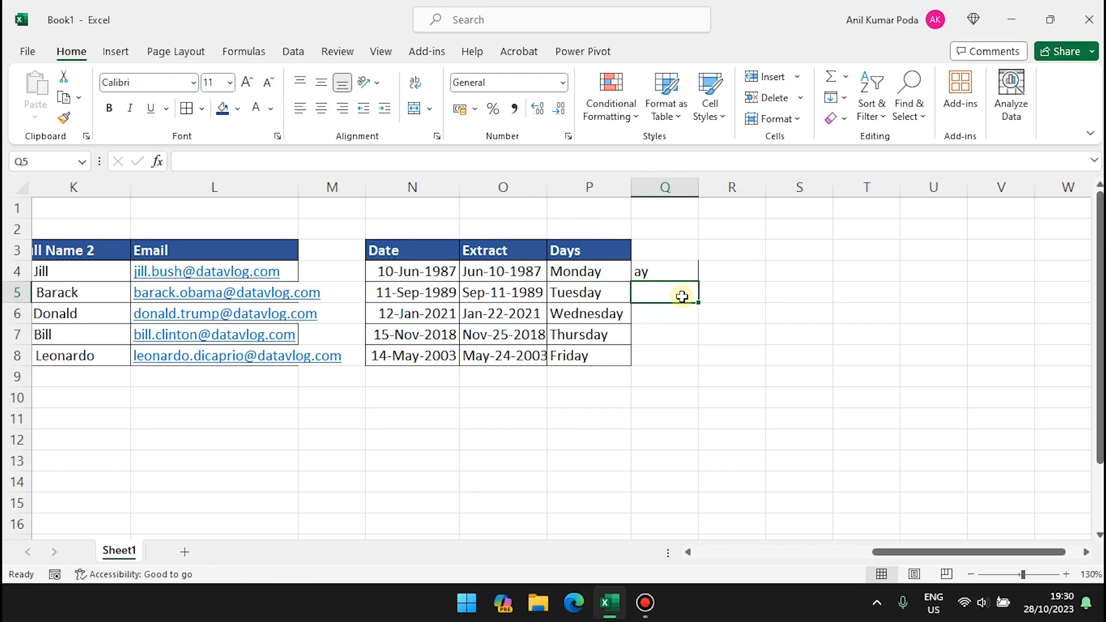
# Enter ay in Q5 as a second example and Flash Fill ay into Q6:Q8.
pyautogui.write('ay')
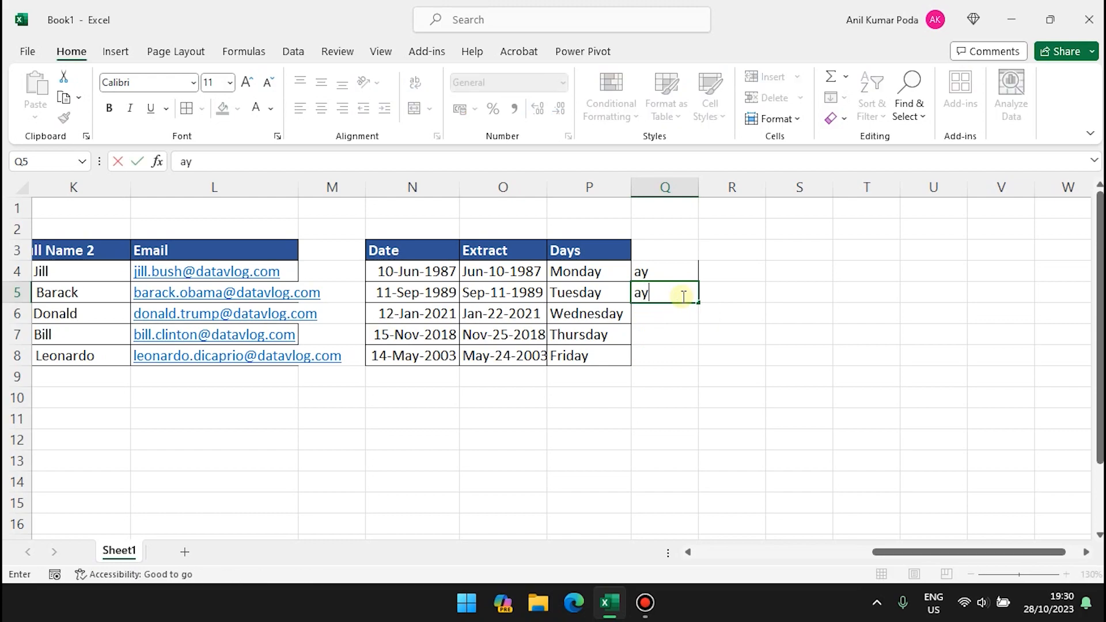
pyautogui.press('Return')
pyautogui.hotkey('ctrl', 'e')
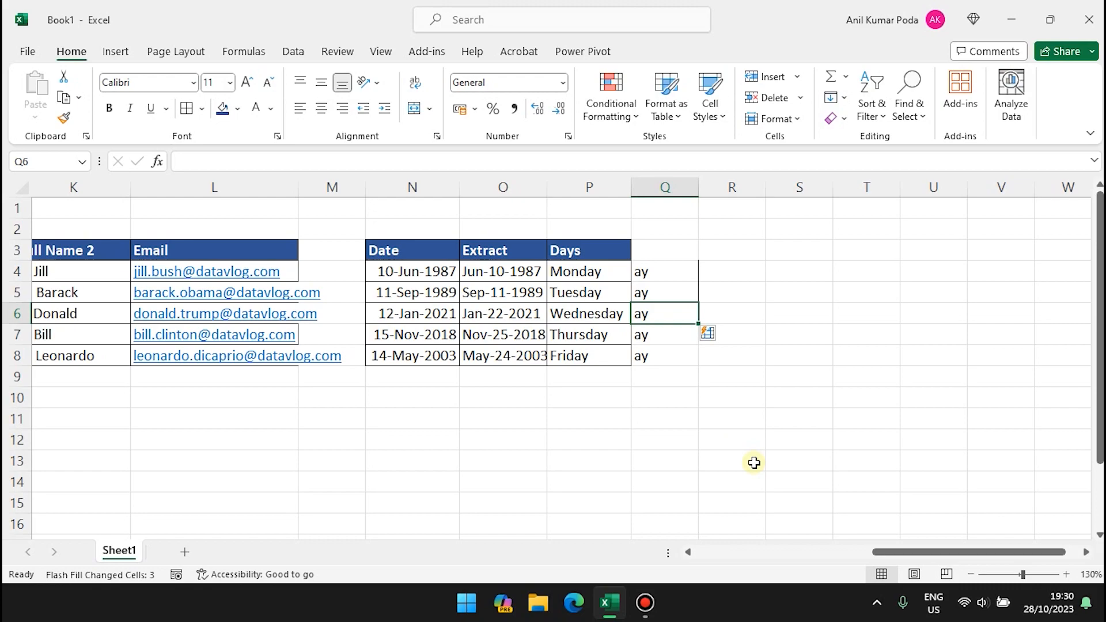
pyautogui.hscroll(-4, 754, 463)
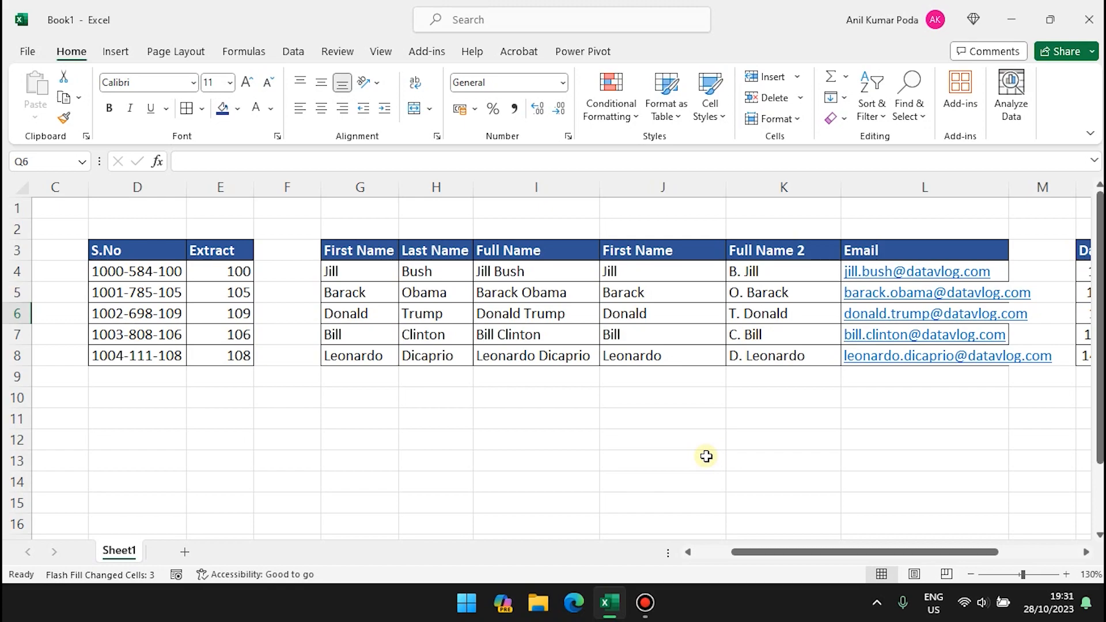
pyautogui.hscroll(-1, 706, 456)
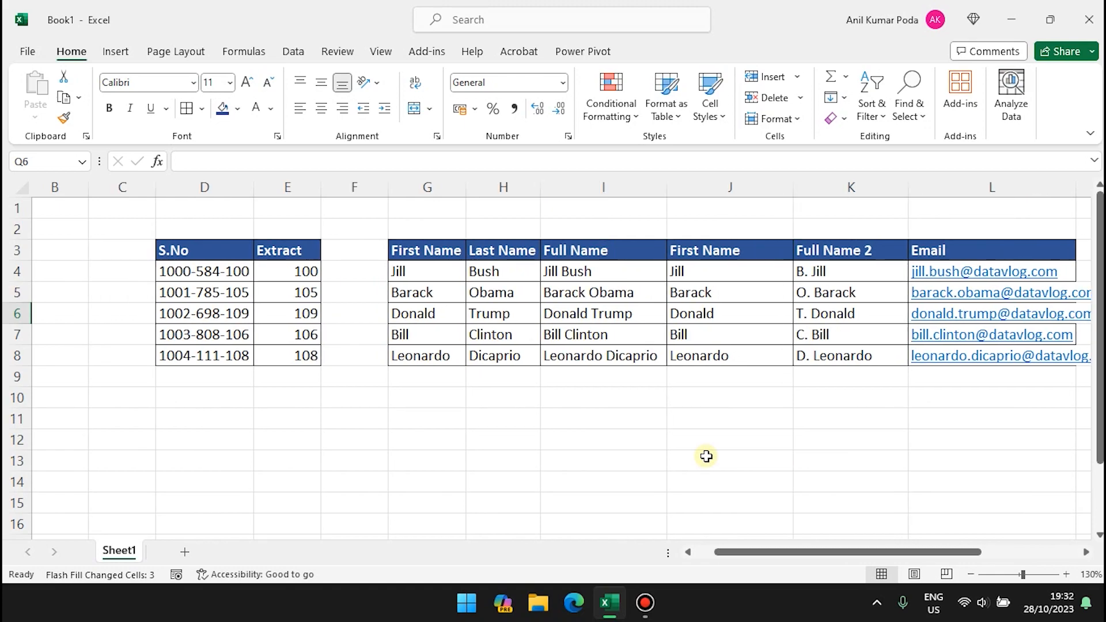